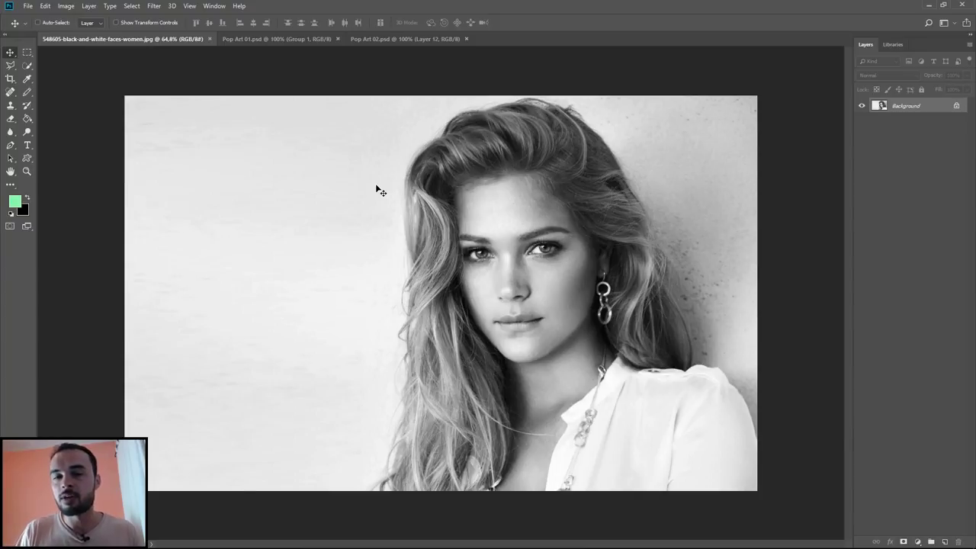
Step: Unlock the Background into an editable Layer 0 and desaturate the portrait to grayscale
click(379, 191)
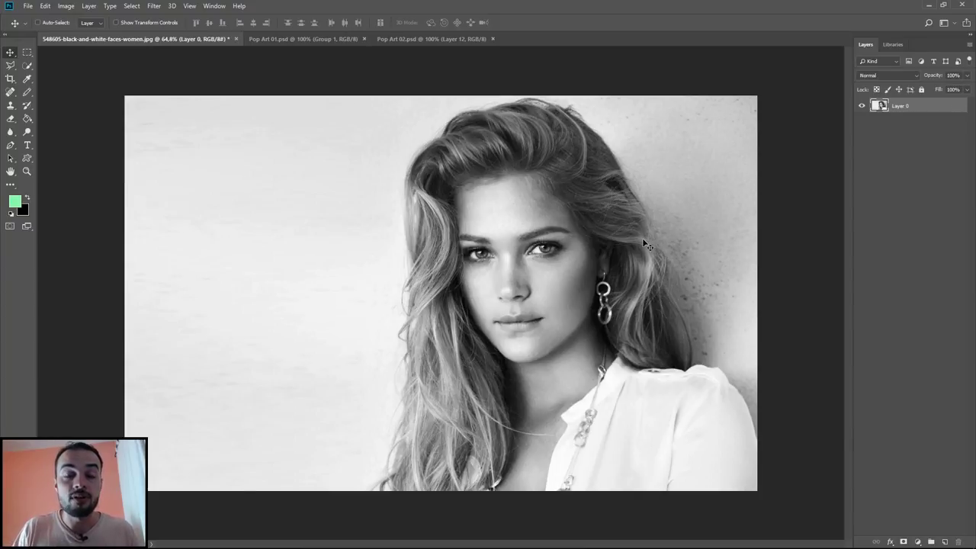
click(66, 5)
mouse_move(82, 33)
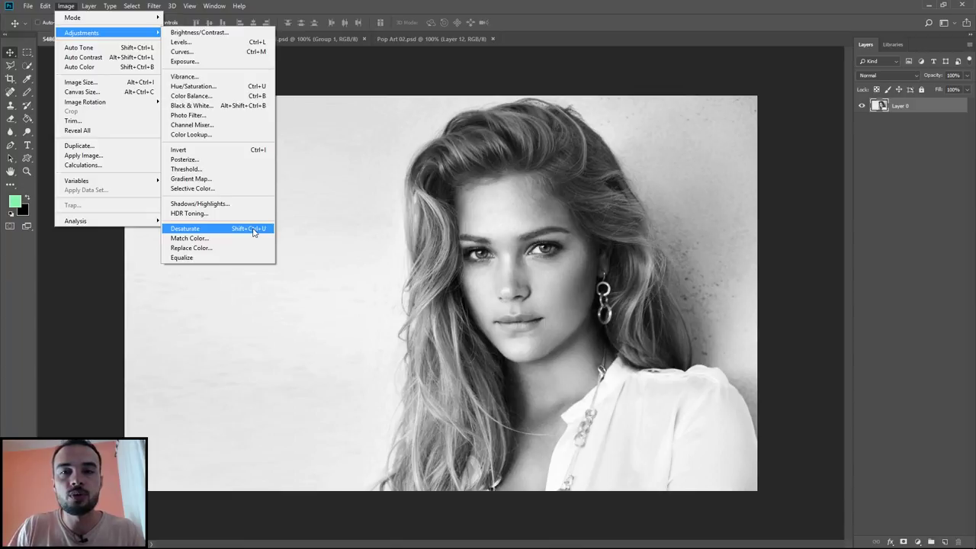
click(254, 229)
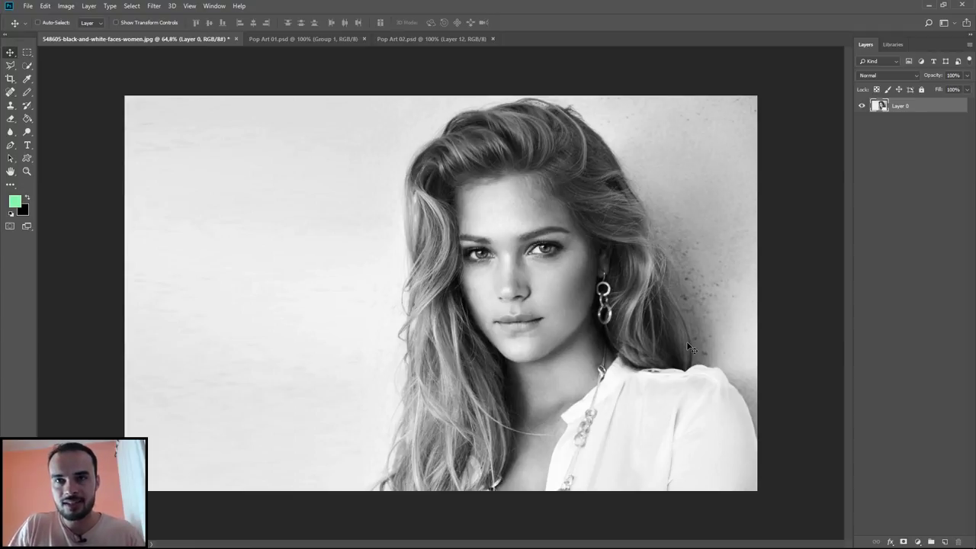
Step: Crop the portrait to a near-square frame by trimming the left side and bottom
key(m)
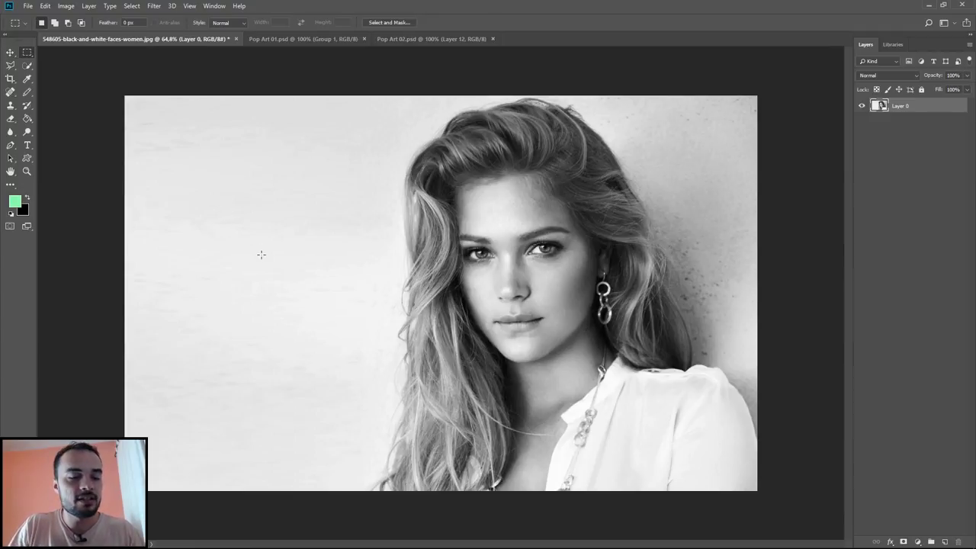
key(c)
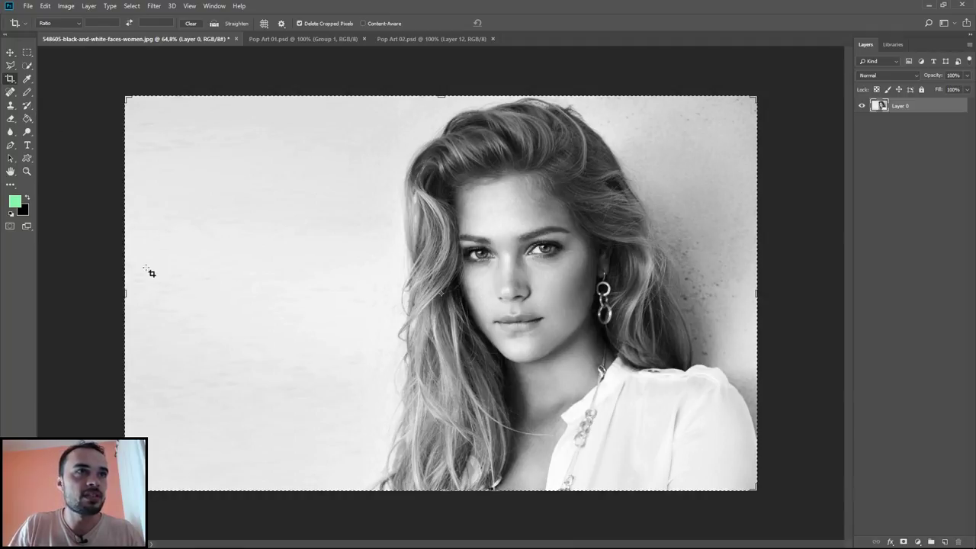
drag(124, 291, 226, 291)
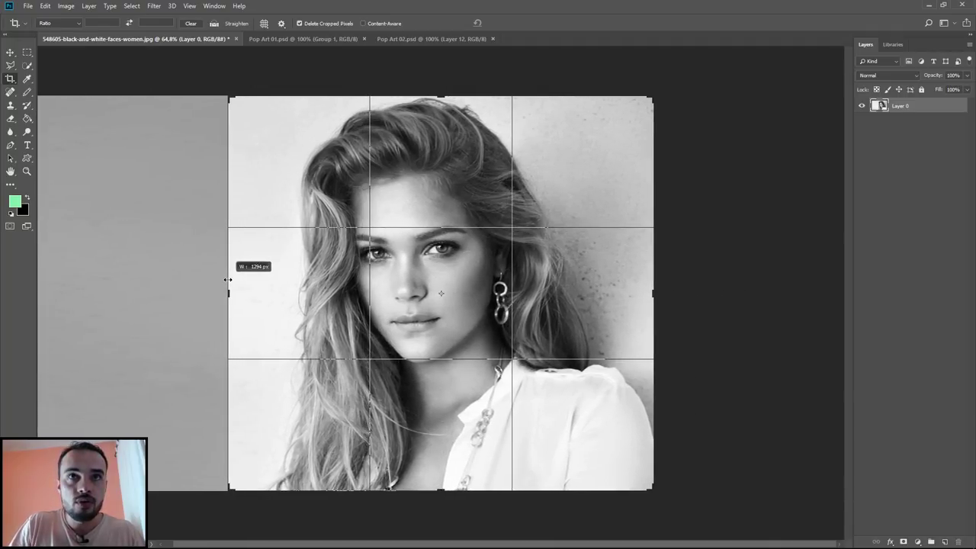
drag(443, 490, 445, 466)
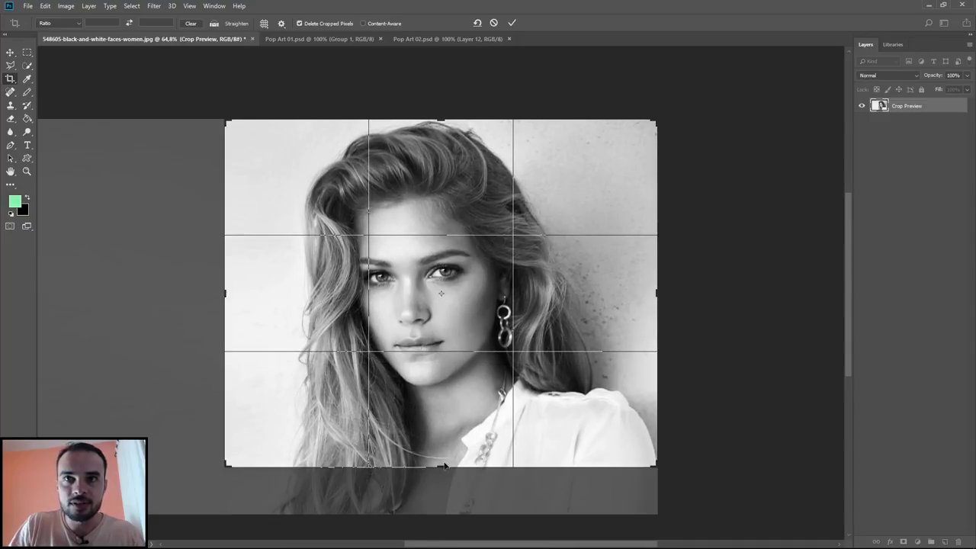
drag(226, 294, 240, 294)
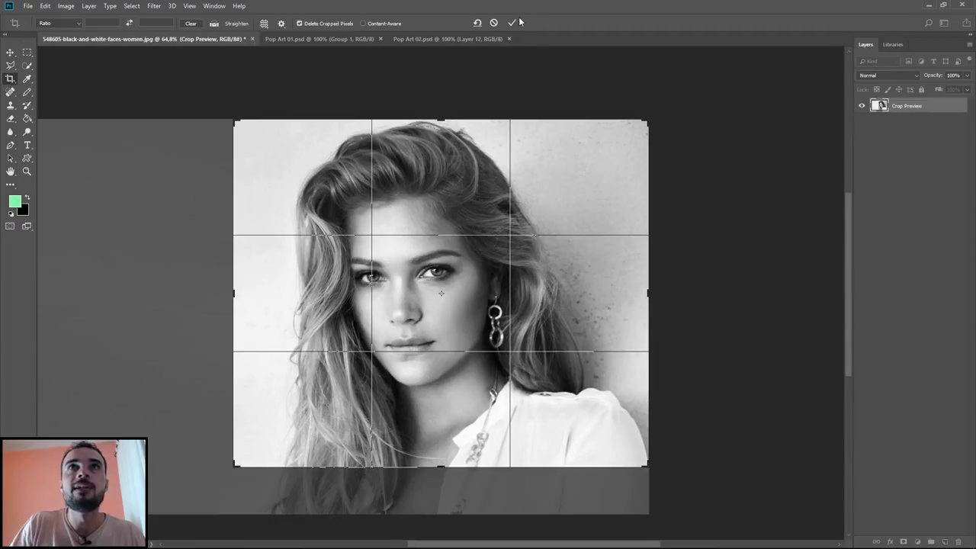
click(511, 22)
click(10, 52)
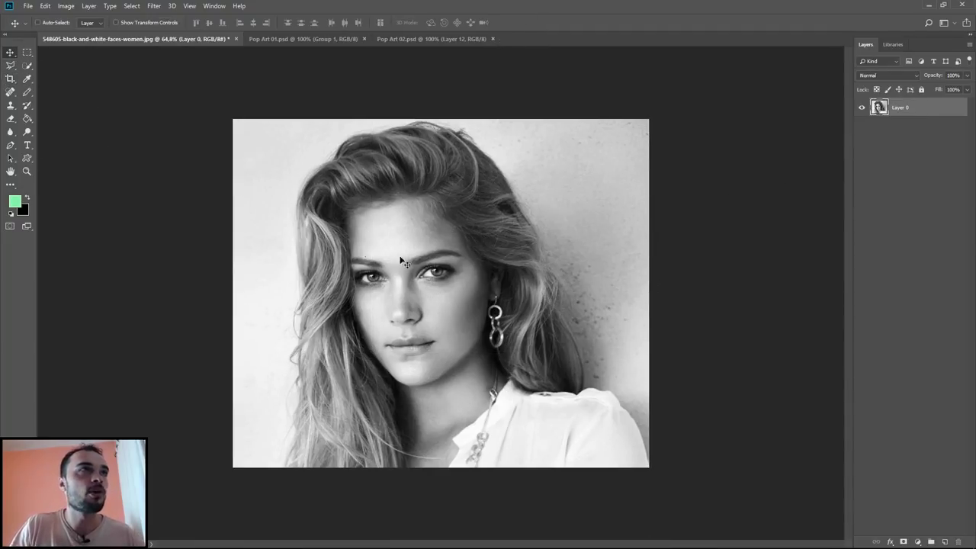
Step: Pick the Pencil with black foreground, enter Quick Mask mode and zoom onto the hair
click(26, 93)
click(85, 102)
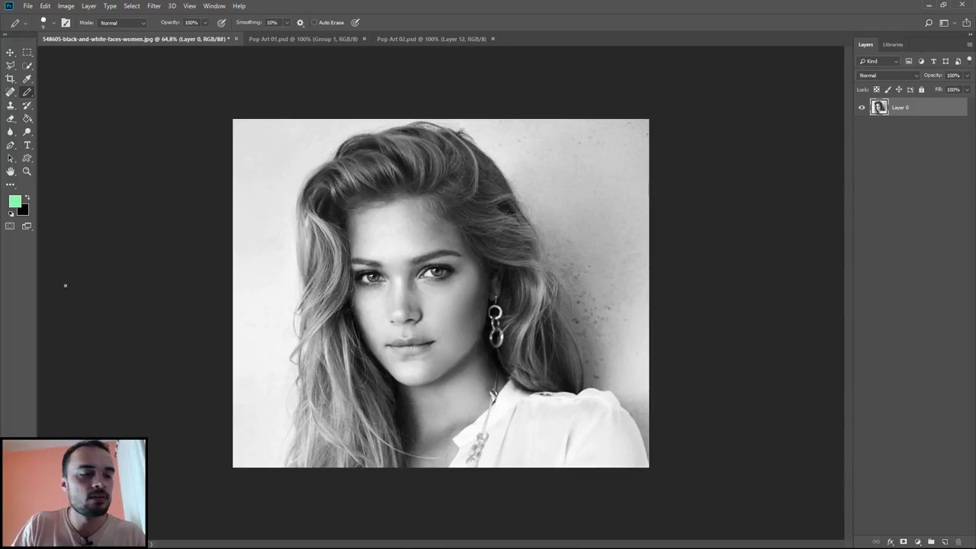
key(d)
key(x)
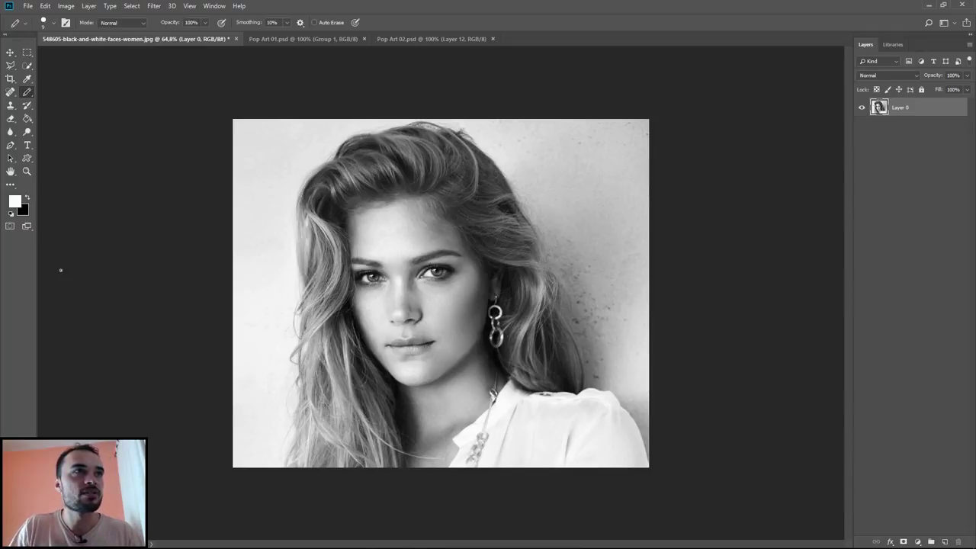
key(x)
key(x)
key(x)
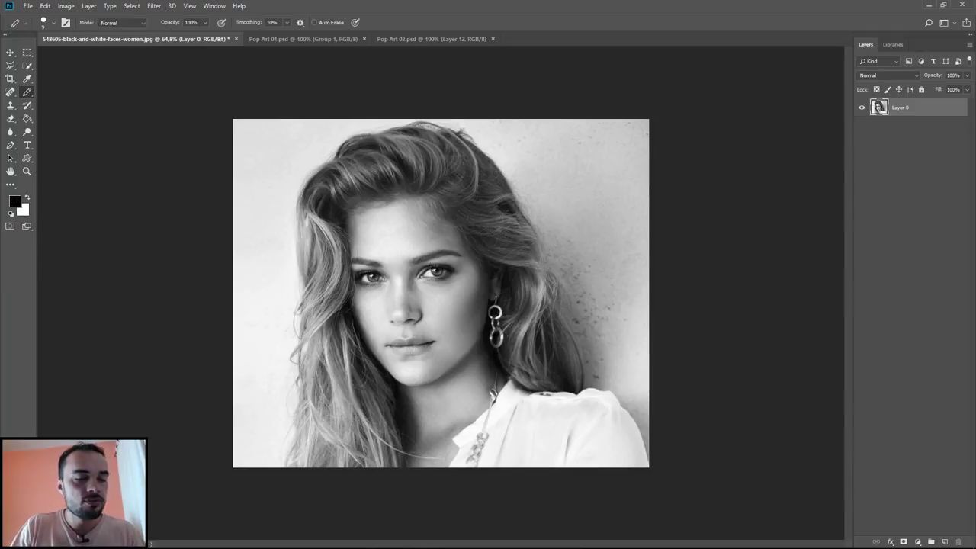
key(q)
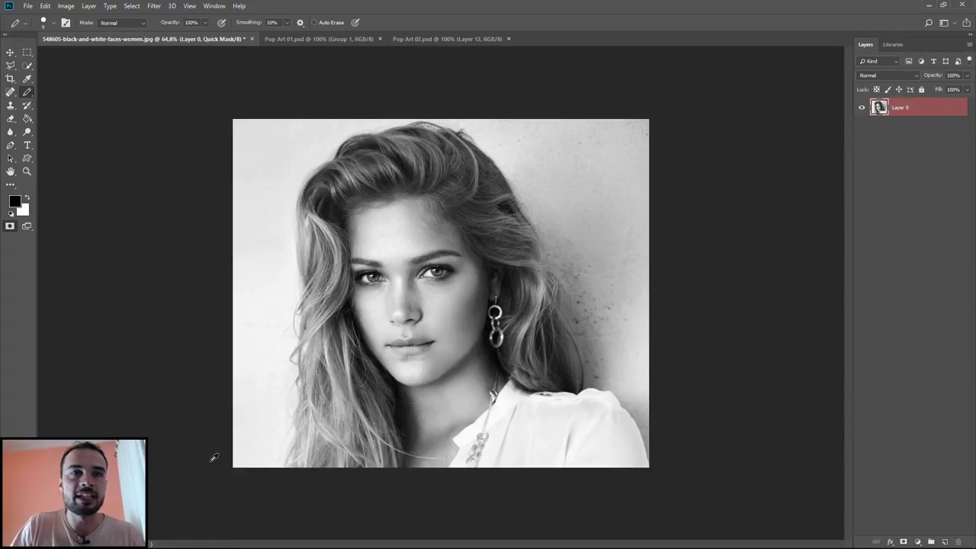
scroll(215, 458, up, 3)
mouse_move(319, 458)
mouse_down()
mouse_move(318, 383)
mouse_move(294, 406)
mouse_up()
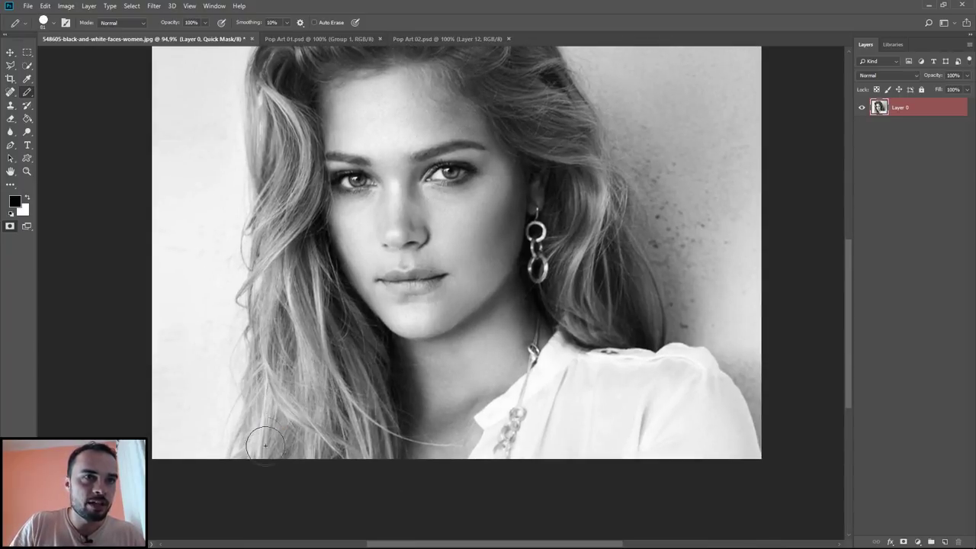
Step: Paint the mask outline along the left, top and right of the hair down to the shoulder
mouse_move(247, 463)
mouse_down()
mouse_move(263, 388)
mouse_move(272, 220)
mouse_up()
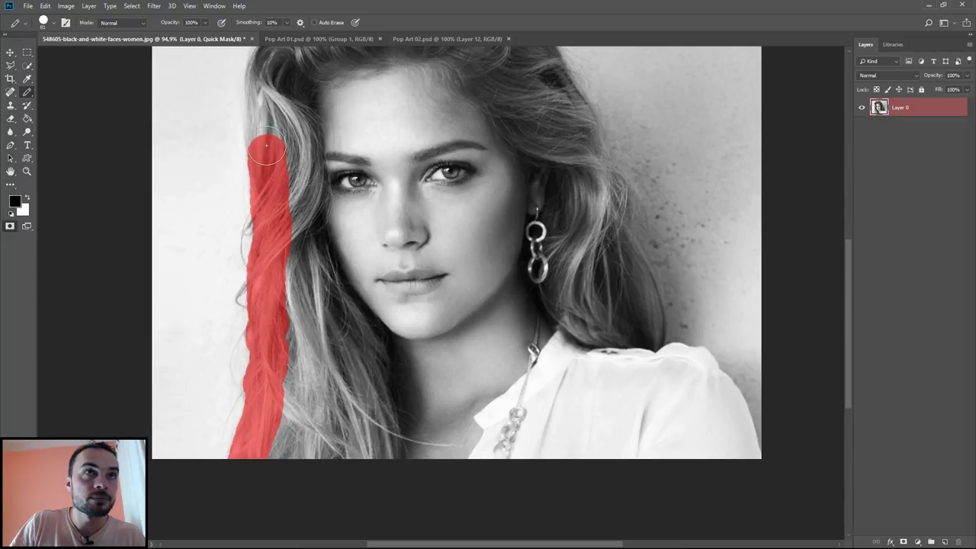
mouse_move(272, 220)
mouse_down()
mouse_move(268, 128)
mouse_move(299, 271)
mouse_move(286, 193)
mouse_move(332, 157)
mouse_move(413, 132)
mouse_move(440, 131)
mouse_move(481, 152)
mouse_move(542, 213)
mouse_up()
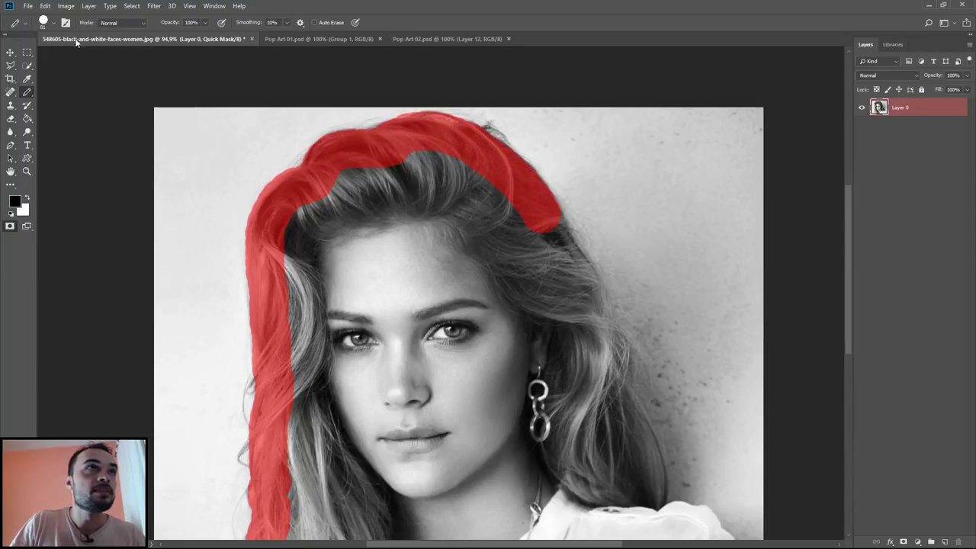
click(55, 26)
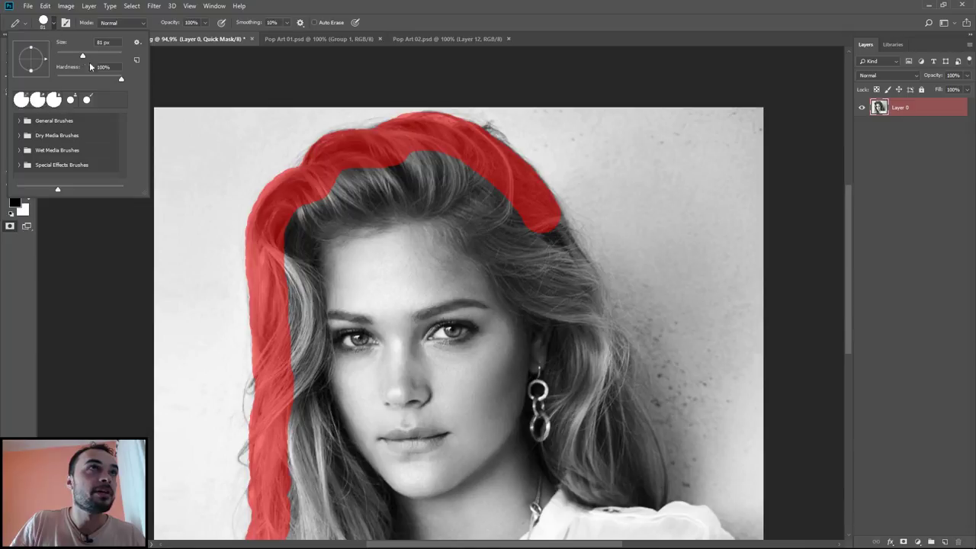
right_click(525, 238)
click(538, 210)
mouse_move(543, 213)
mouse_down()
mouse_move(590, 303)
mouse_move(611, 394)
mouse_move(645, 458)
mouse_move(647, 521)
mouse_move(579, 311)
mouse_move(617, 318)
mouse_move(653, 350)
mouse_move(669, 414)
mouse_up()
click(588, 313)
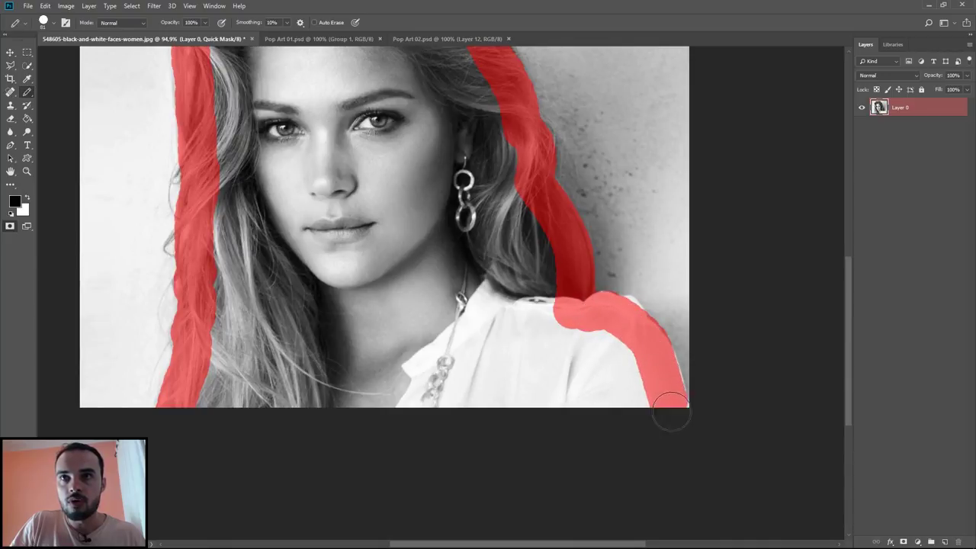
scroll(415, 214, down, 3)
scroll(403, 229, up, 1)
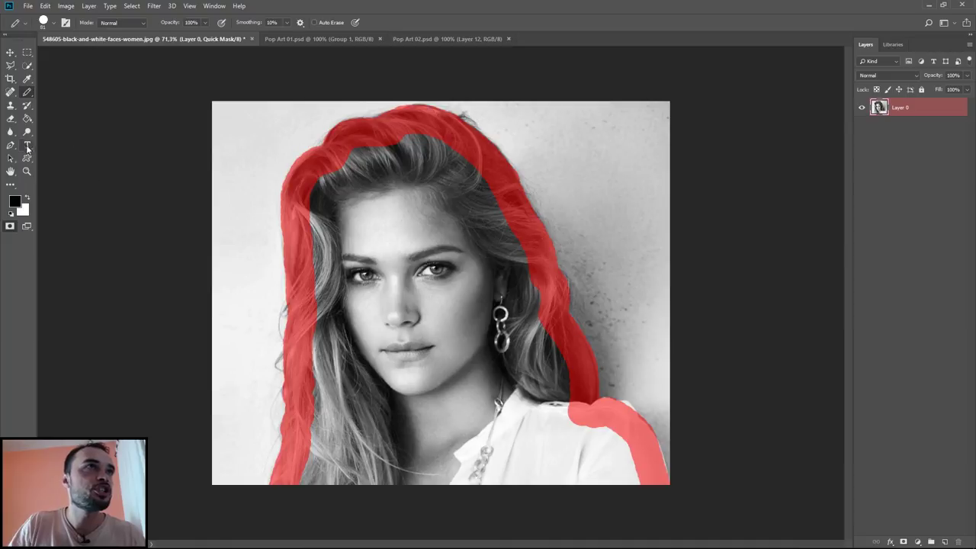
Step: Fill the outlined woman with mask, invert the selection and copy her onto a new layer
click(27, 120)
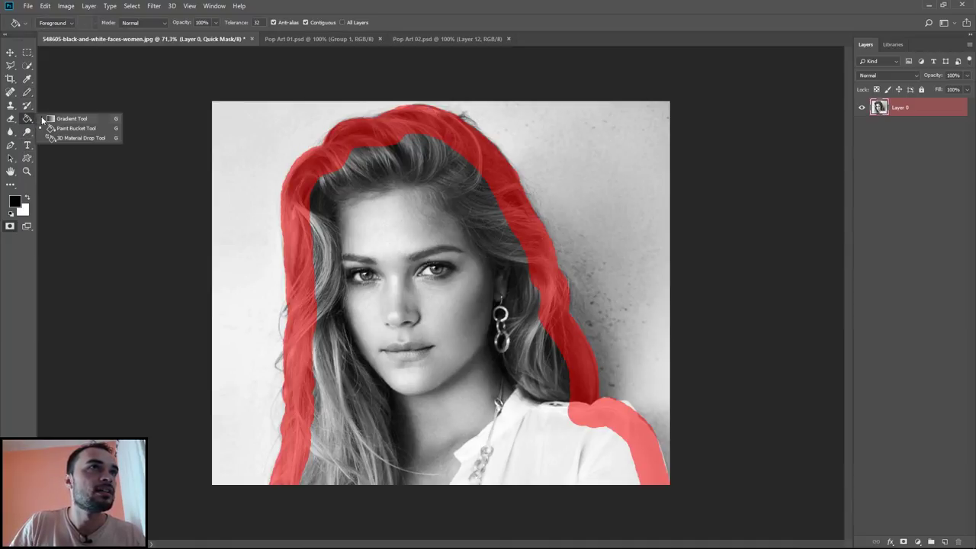
click(77, 129)
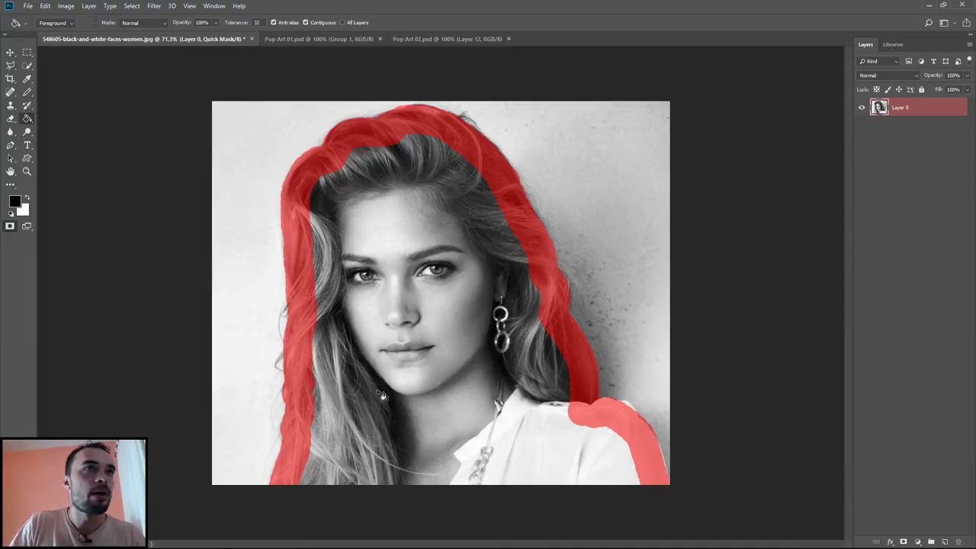
click(400, 311)
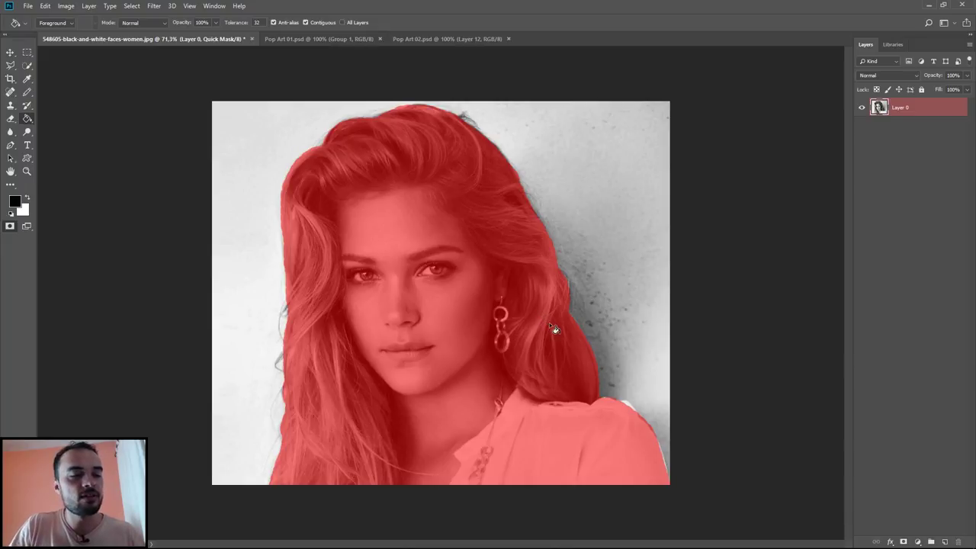
key(q)
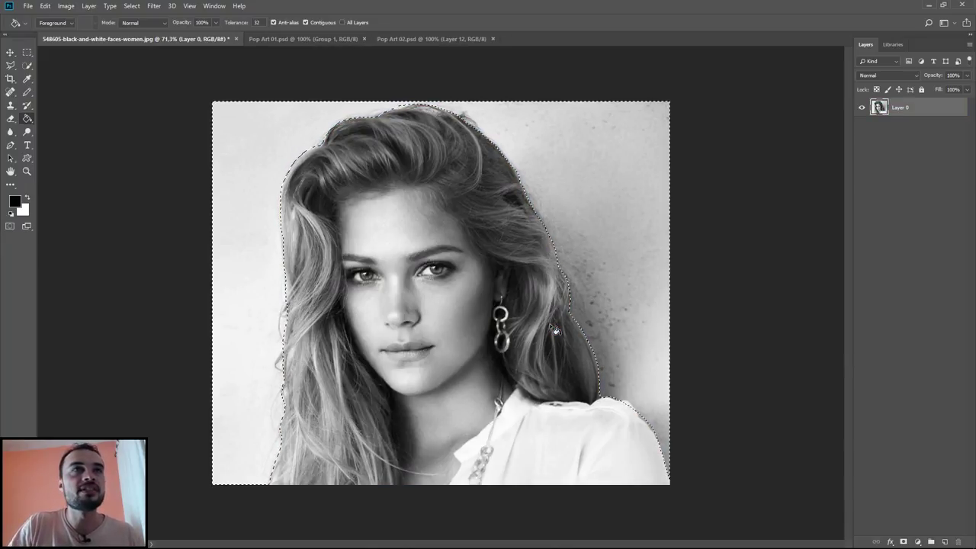
click(10, 52)
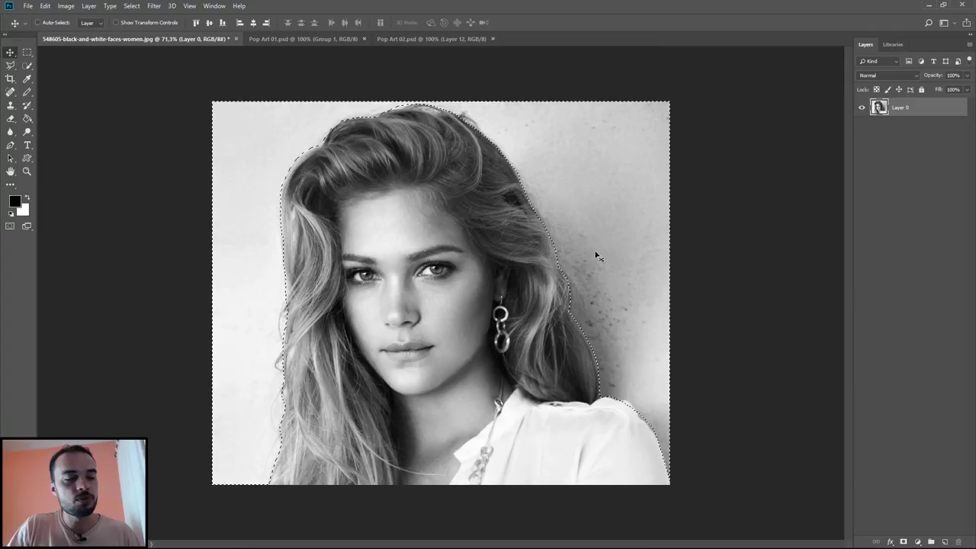
key(ctrl+shift+i)
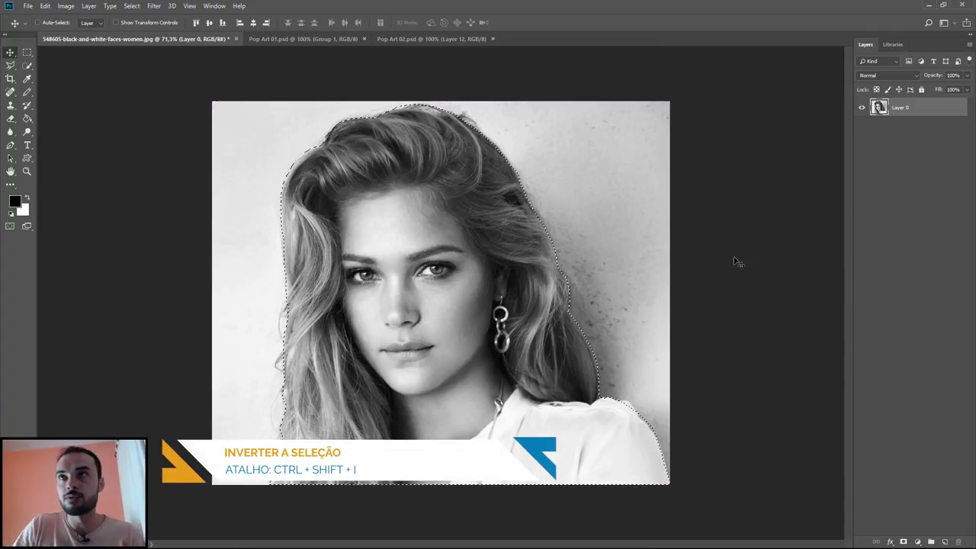
key(ctrl+j)
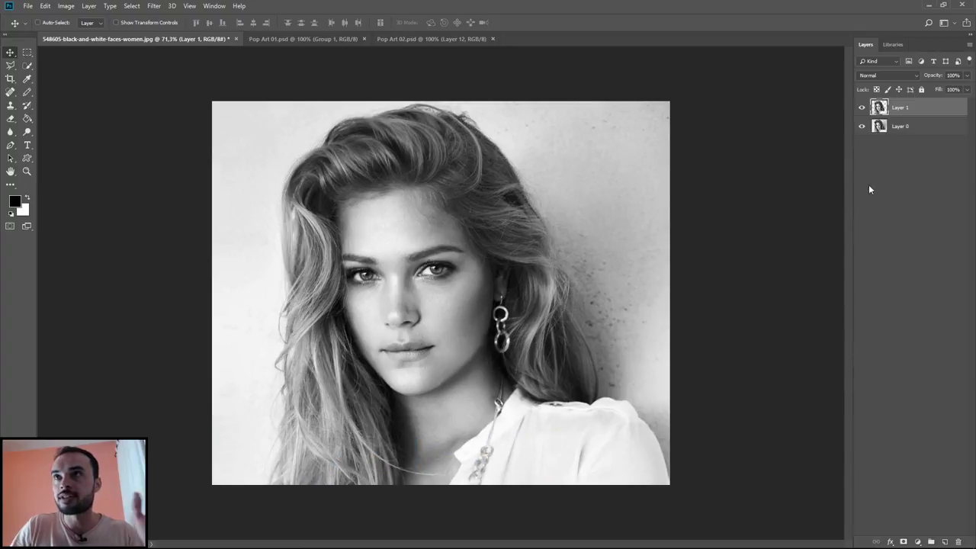
Step: Hide Layer 0, add a white-filled layer below the cut-out and merge them into Layer 1
drag(933, 127, 927, 164)
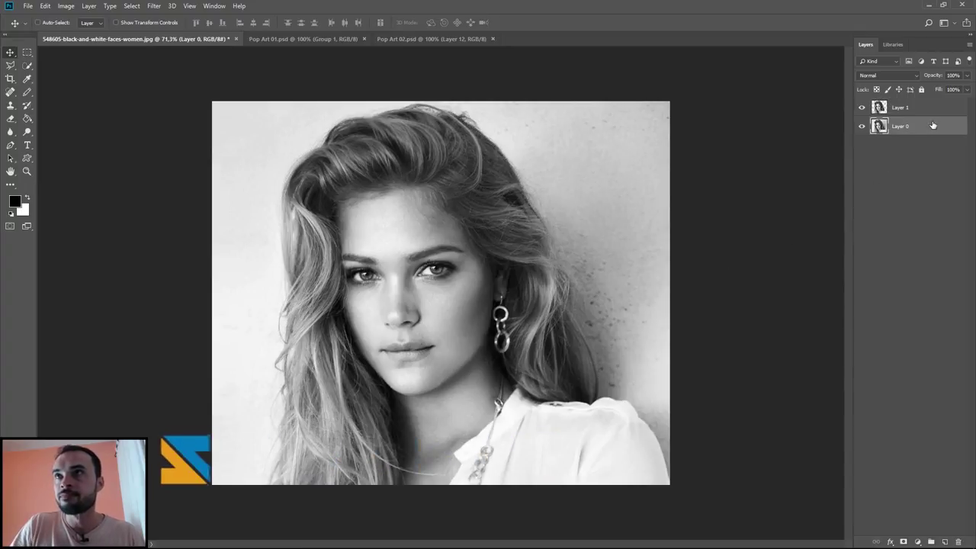
click(862, 126)
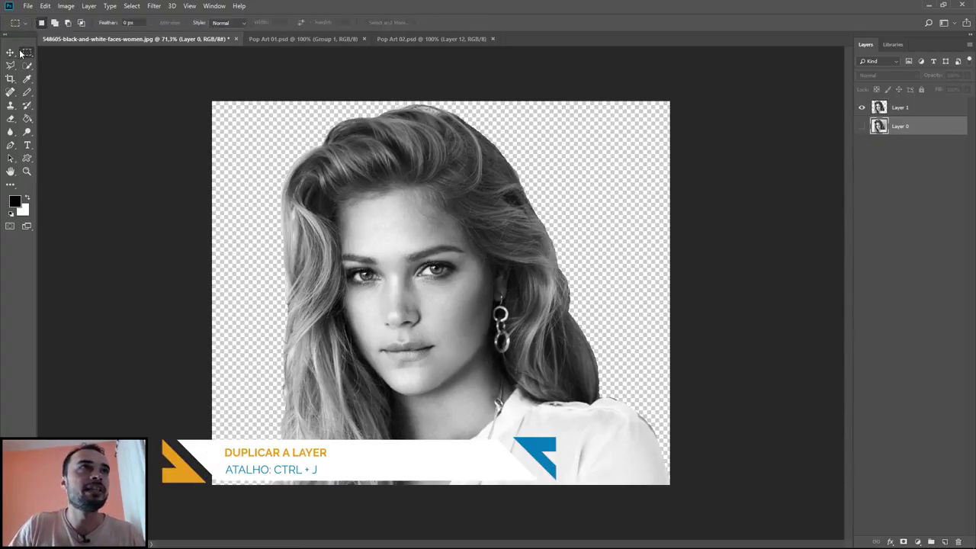
click(945, 541)
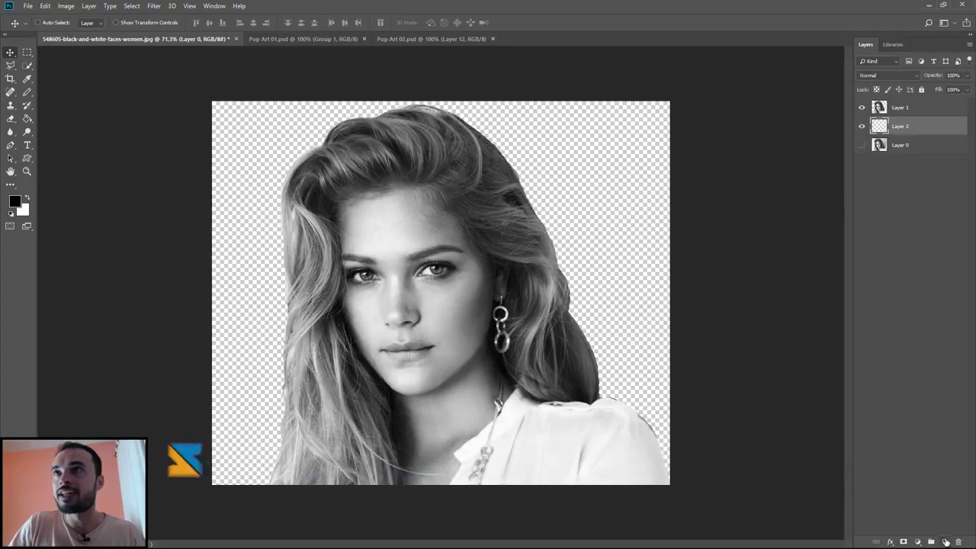
click(919, 145)
click(921, 126)
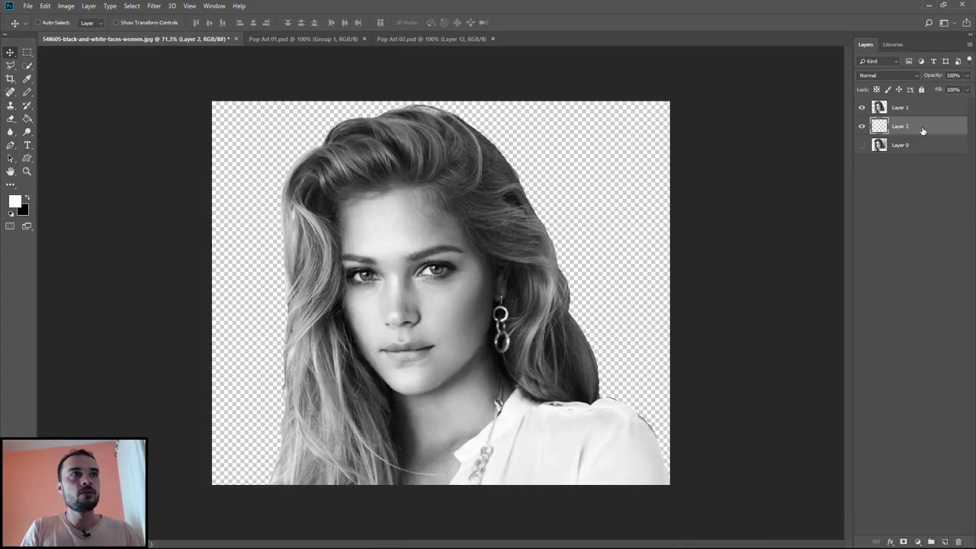
key(alt+BackSpace)
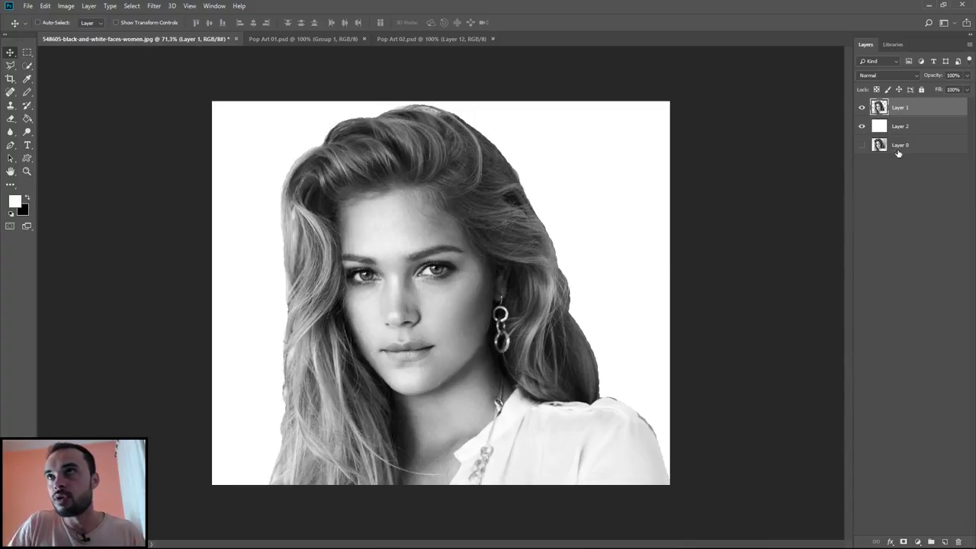
shift+click(921, 130)
key(ctrl+e)
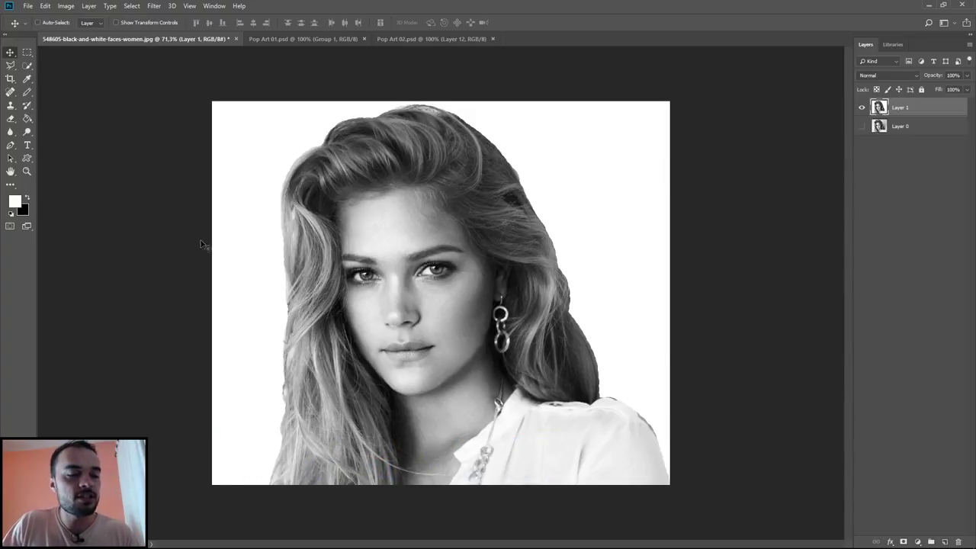
Step: Reset the swatches to black foreground and white background
click(29, 199)
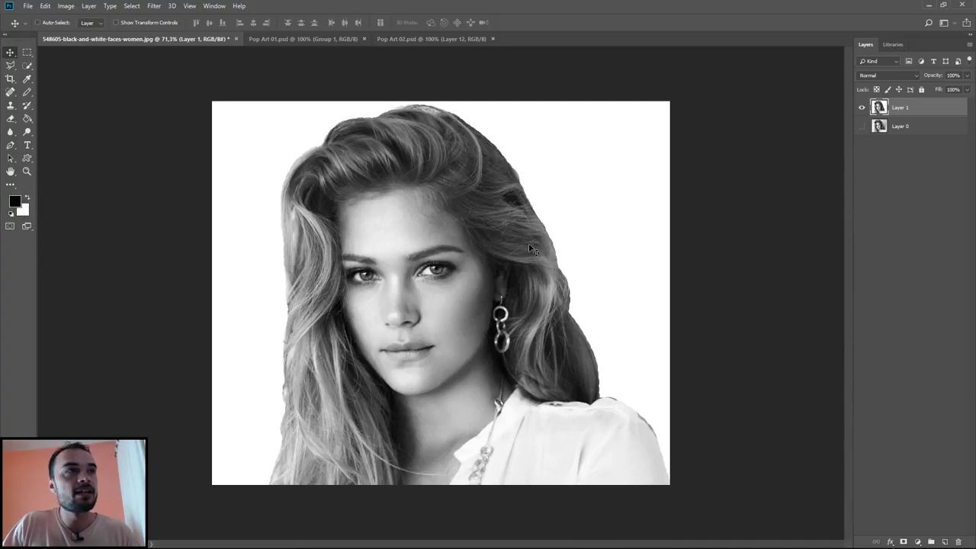
key(x)
key(x)
key(x)
key(x)
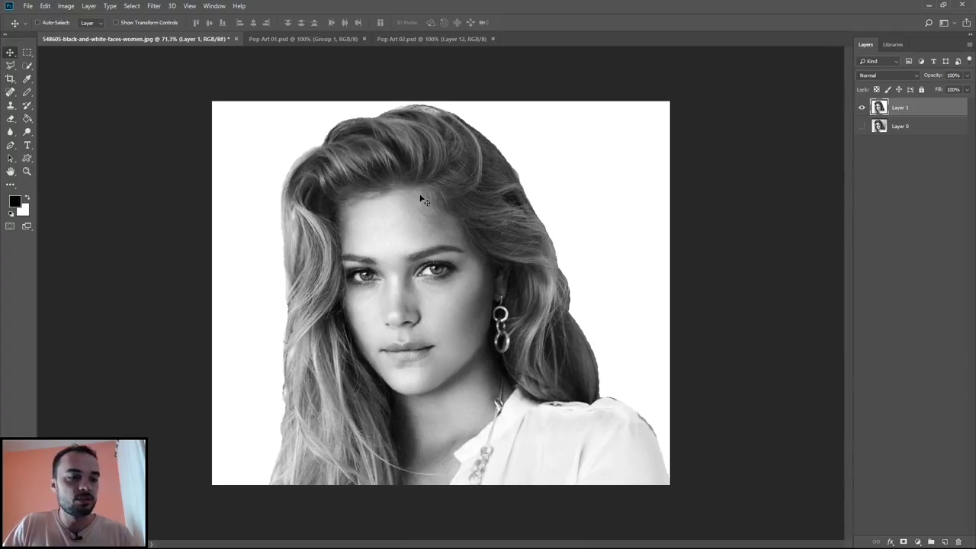
key(x)
key(x)
key(x)
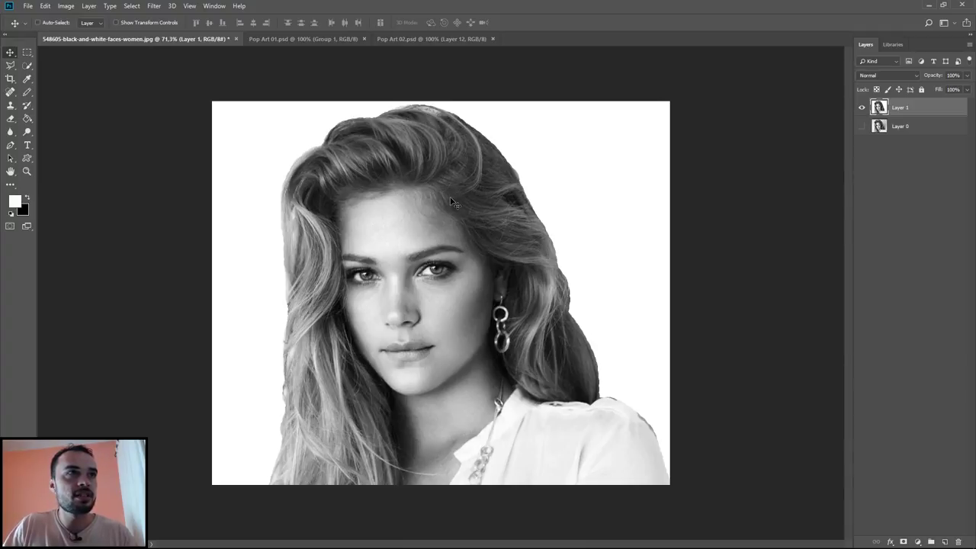
key(x)
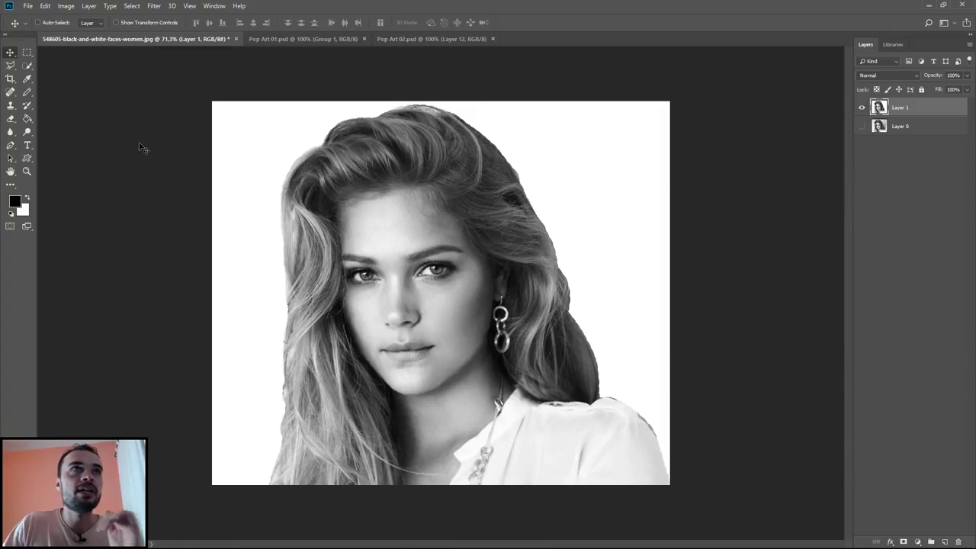
Step: Apply the Filter Gallery Halftone Pattern with Dot type, size 3 and contrast 14
click(153, 6)
click(177, 48)
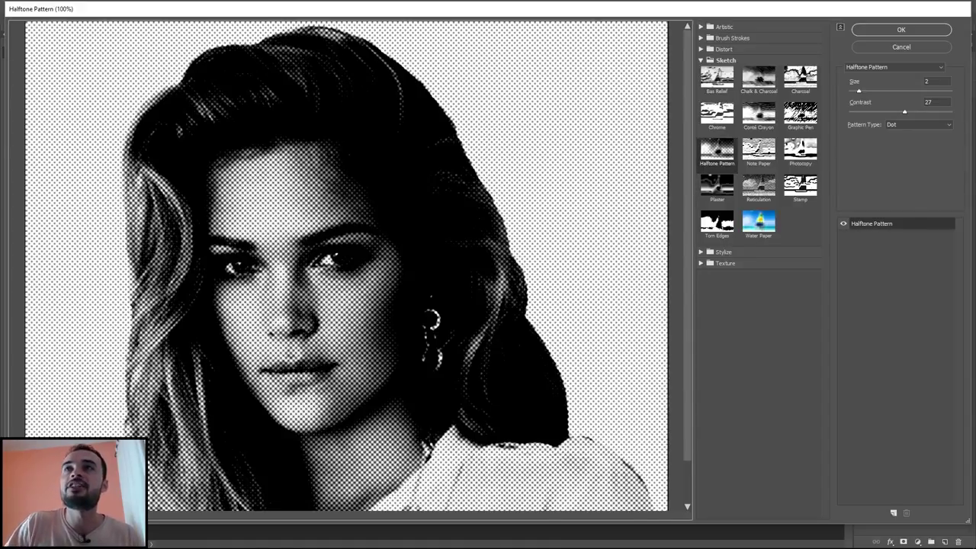
drag(860, 91, 938, 92)
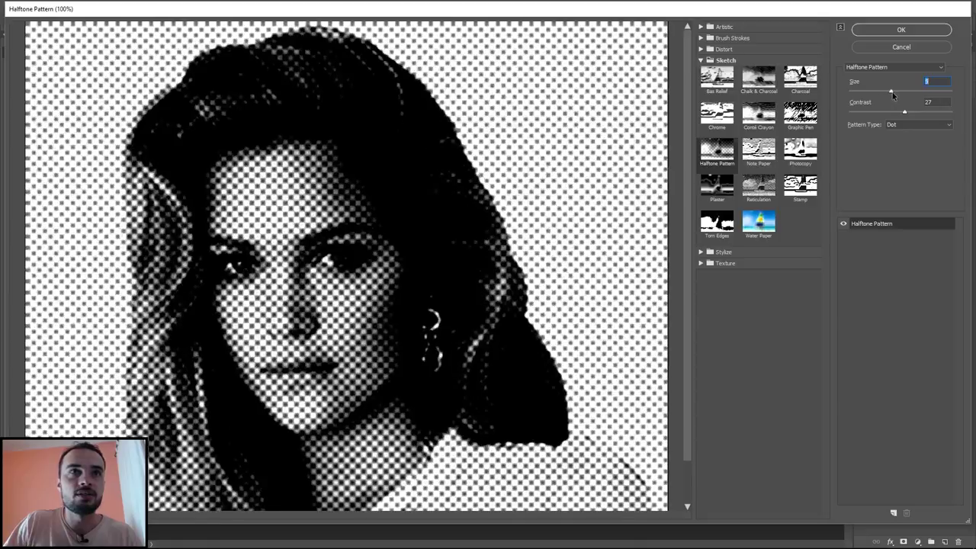
text(1)
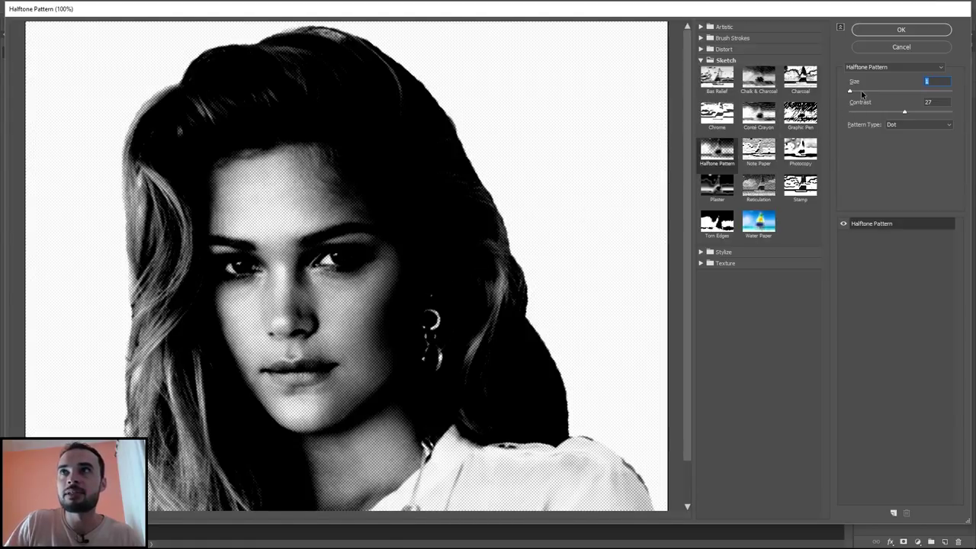
drag(852, 93, 868, 94)
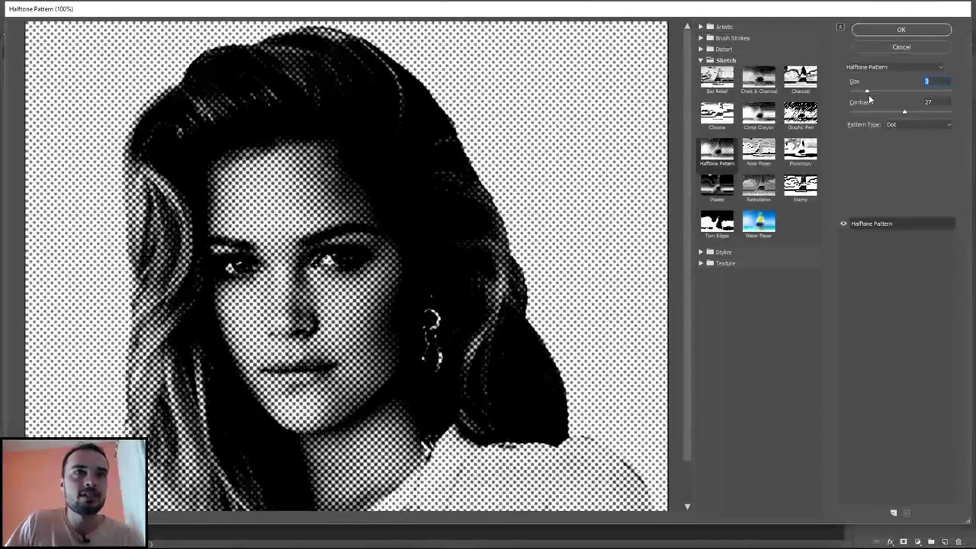
drag(868, 94, 868, 95)
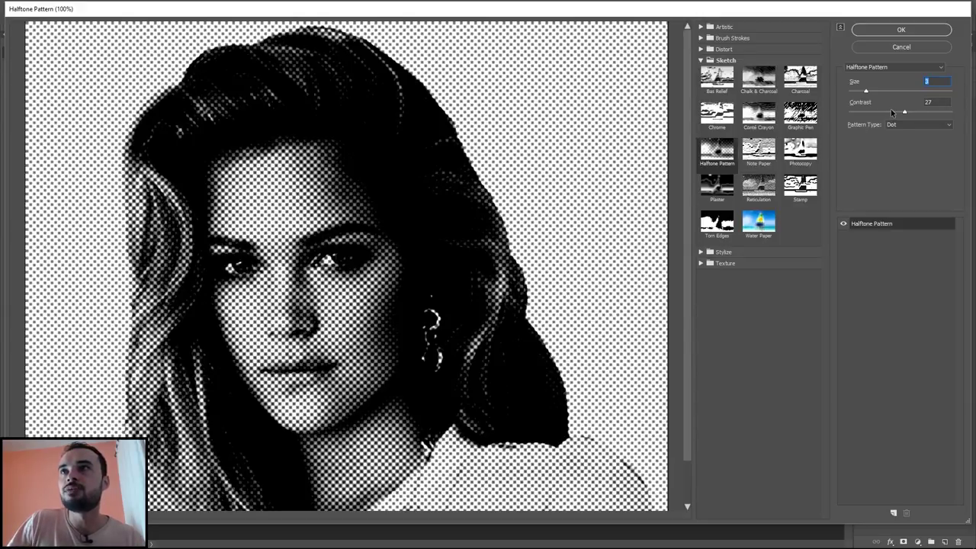
mouse_move(905, 113)
mouse_down()
mouse_move(919, 113)
mouse_move(904, 113)
mouse_up()
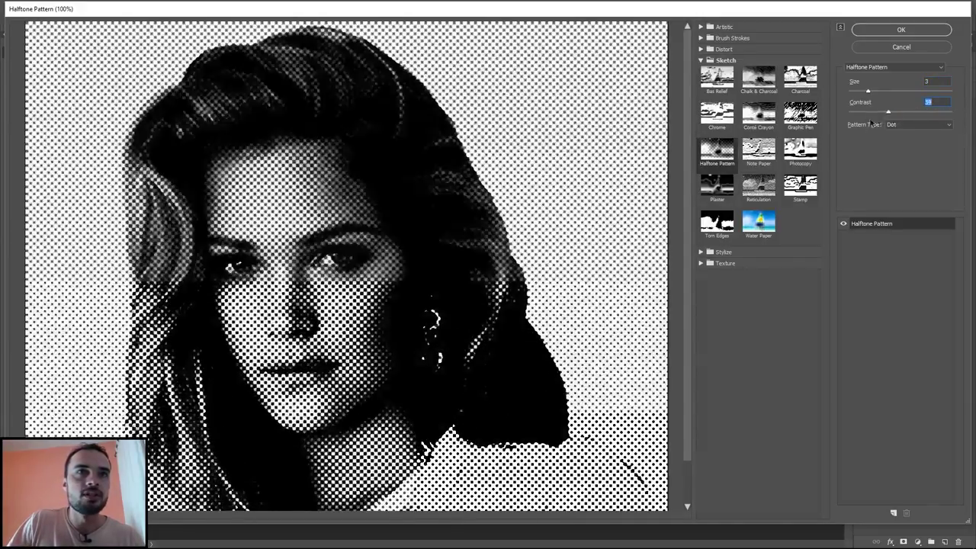
click(850, 114)
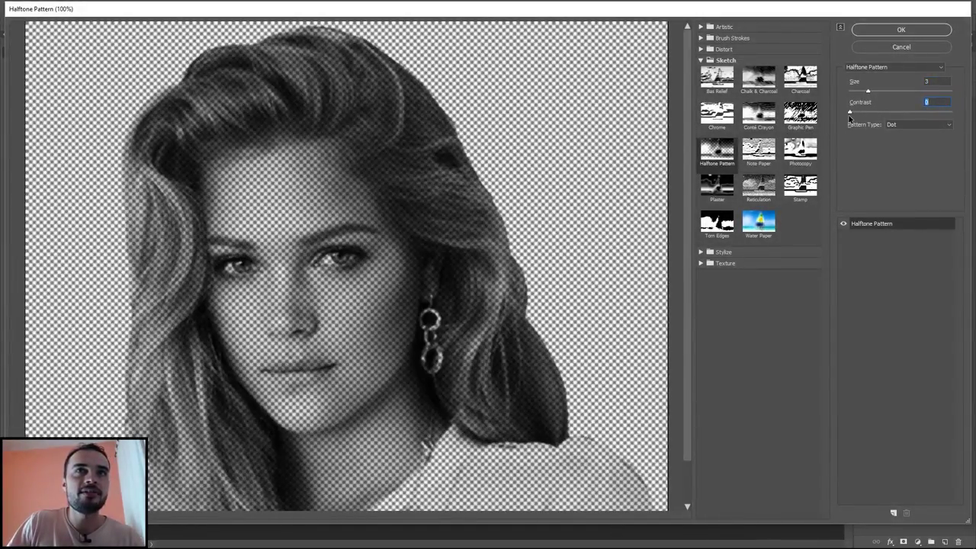
drag(850, 113, 960, 106)
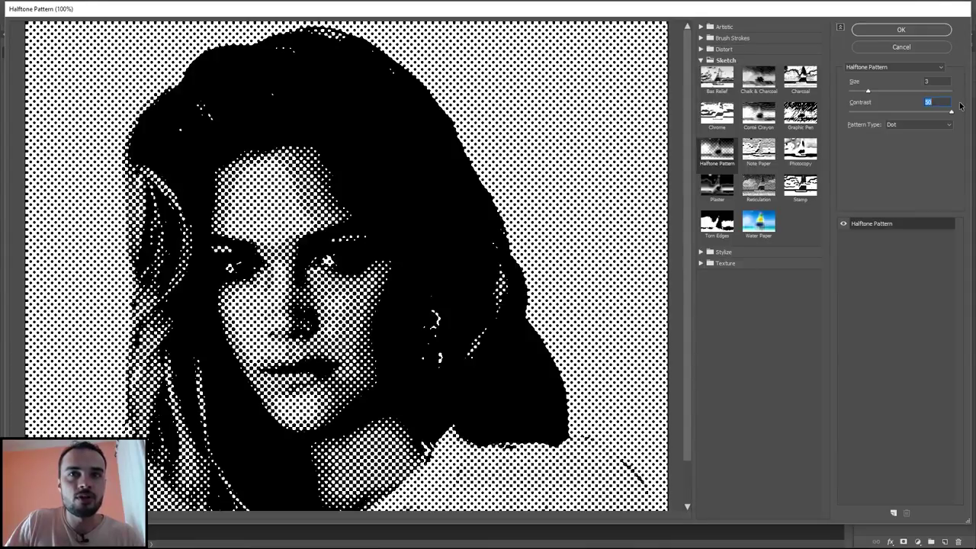
mouse_move(951, 112)
mouse_down()
mouse_move(889, 112)
mouse_move(886, 136)
mouse_up()
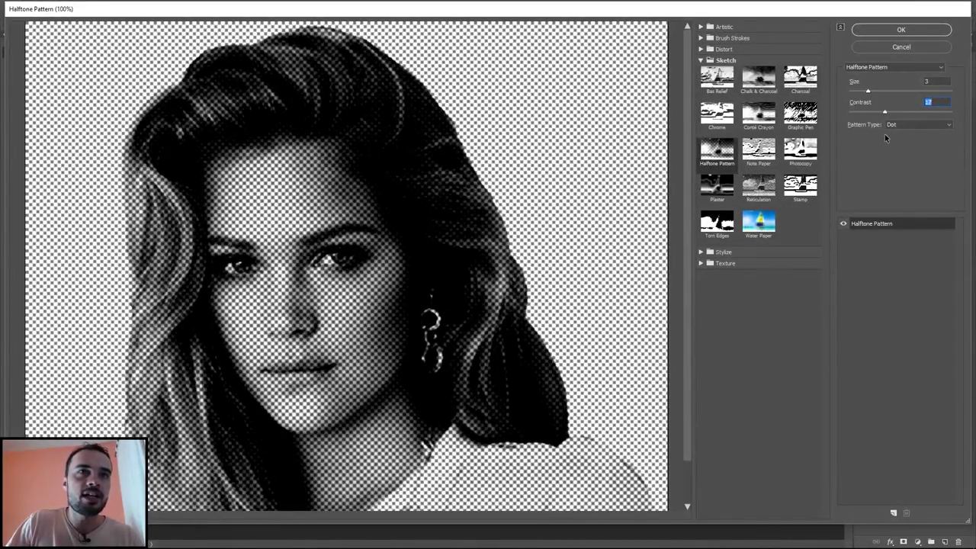
drag(884, 134, 865, 113)
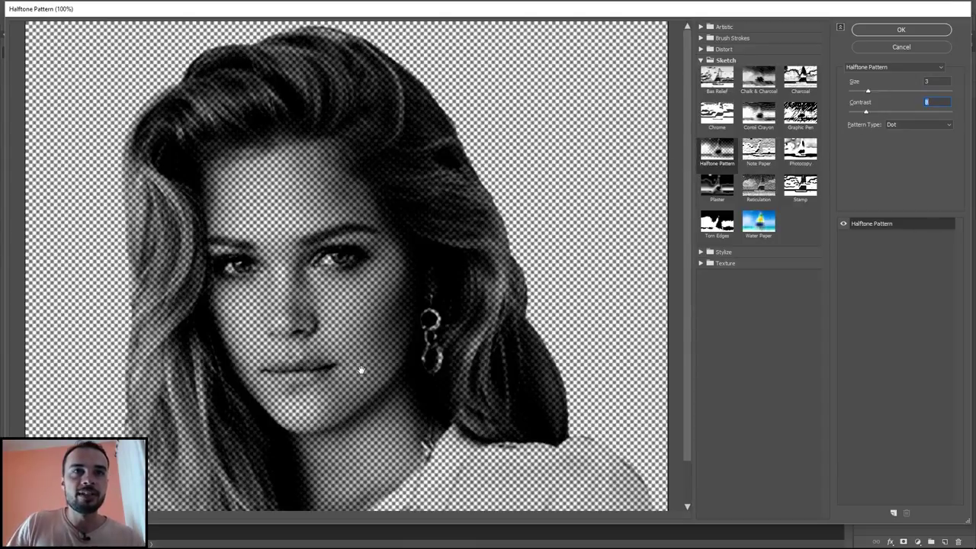
click(904, 30)
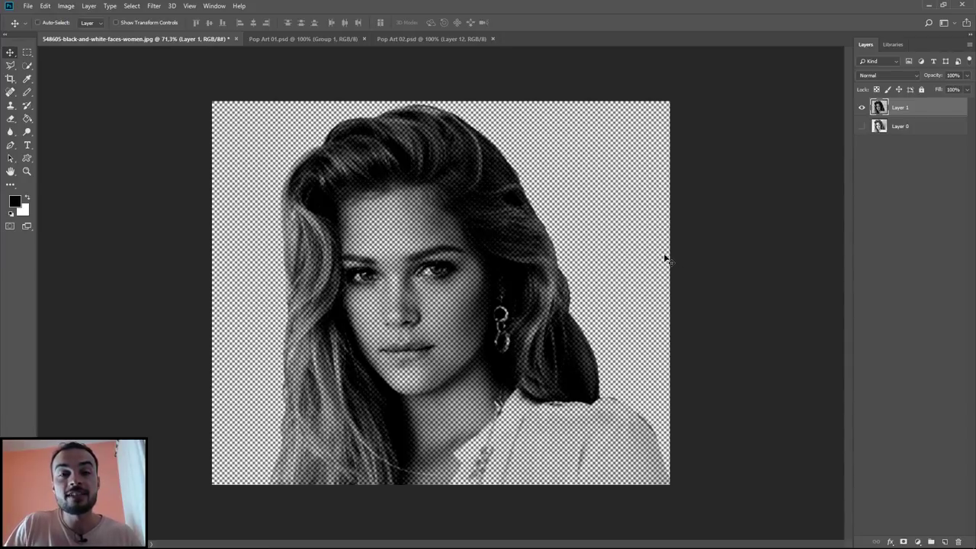
Step: Apply Smart Sharpen with Amount 500%, Radius 1.0 px, removing Gaussian Blur
click(157, 6)
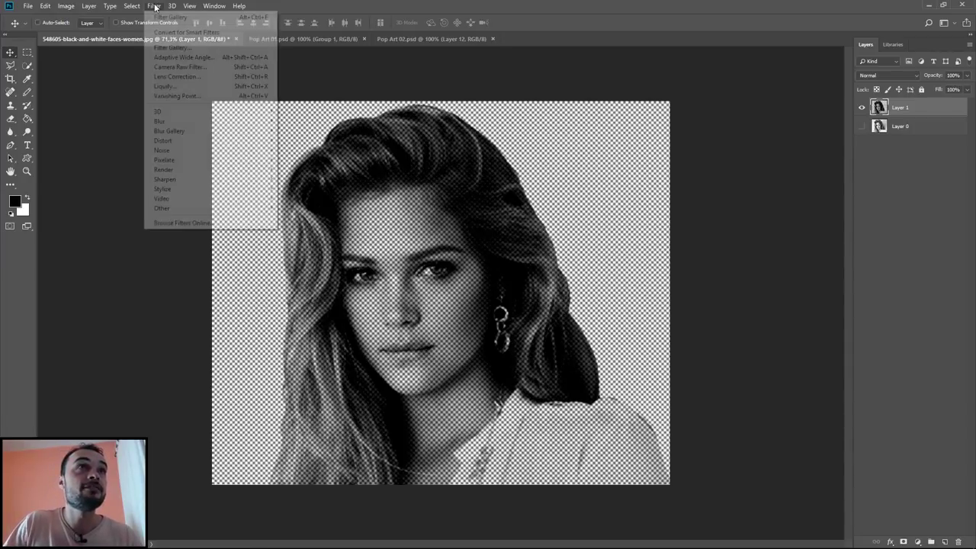
mouse_move(165, 179)
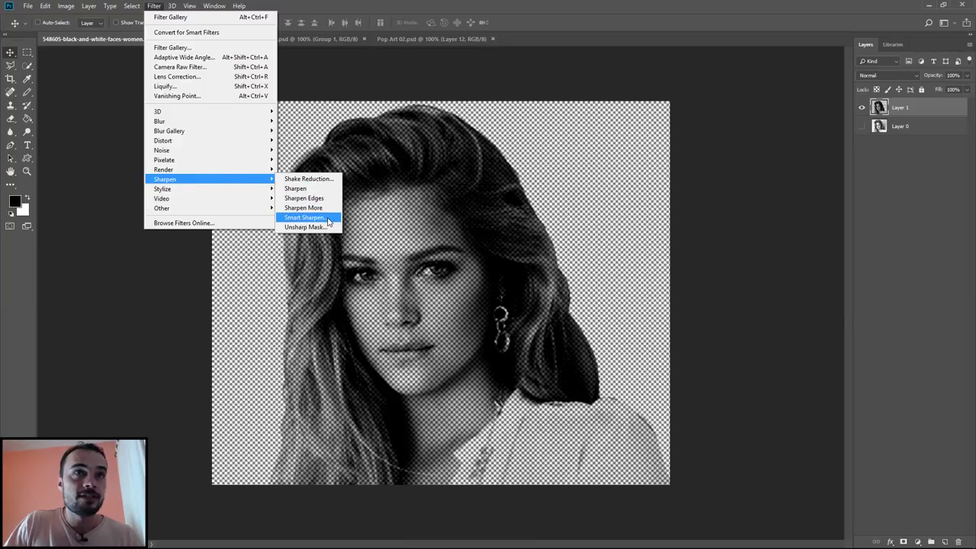
click(324, 219)
drag(521, 110, 771, 95)
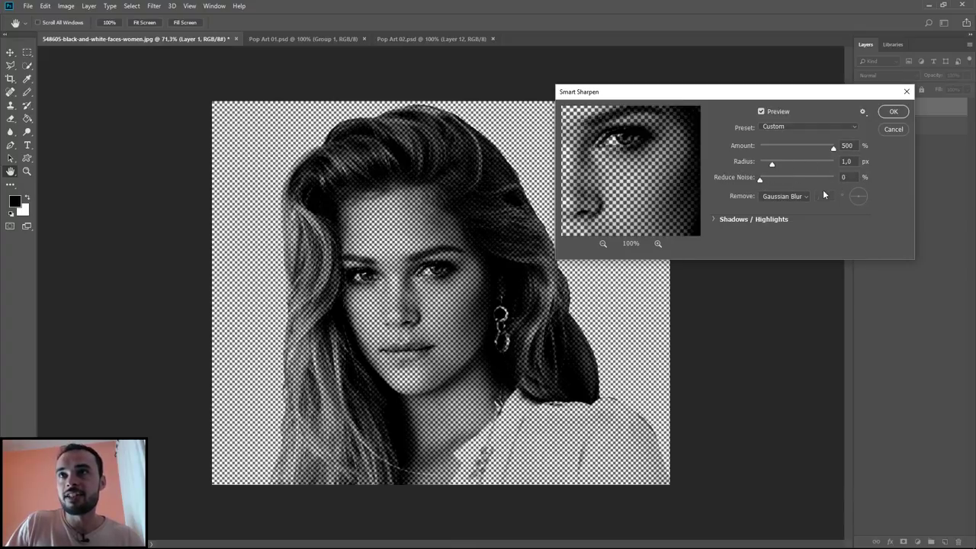
click(786, 196)
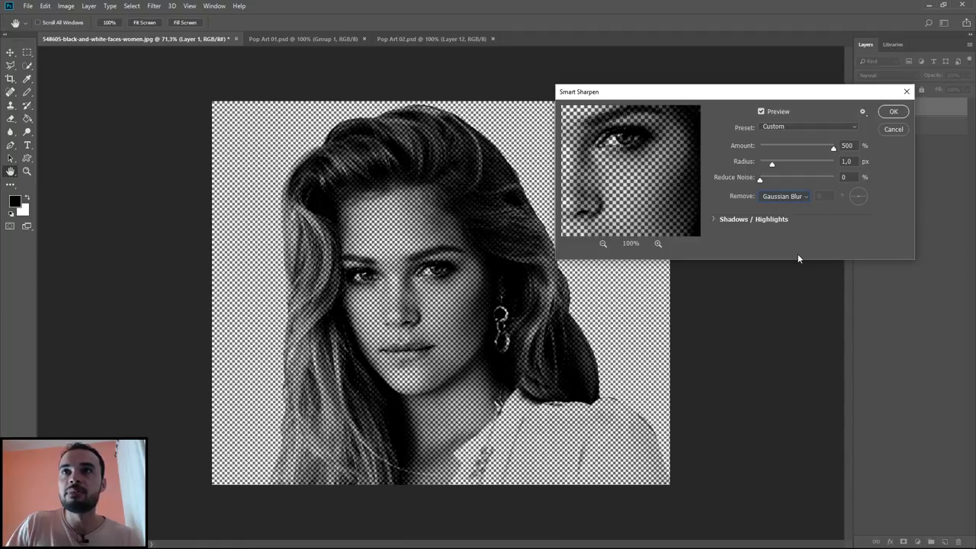
click(893, 111)
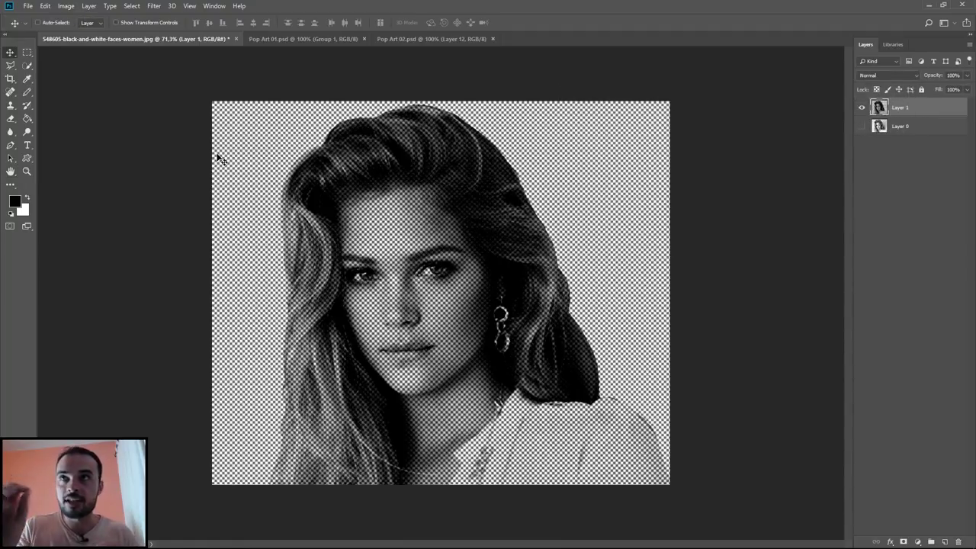
Step: Add Layer 2 above Layer 0 and fill it with white
click(932, 126)
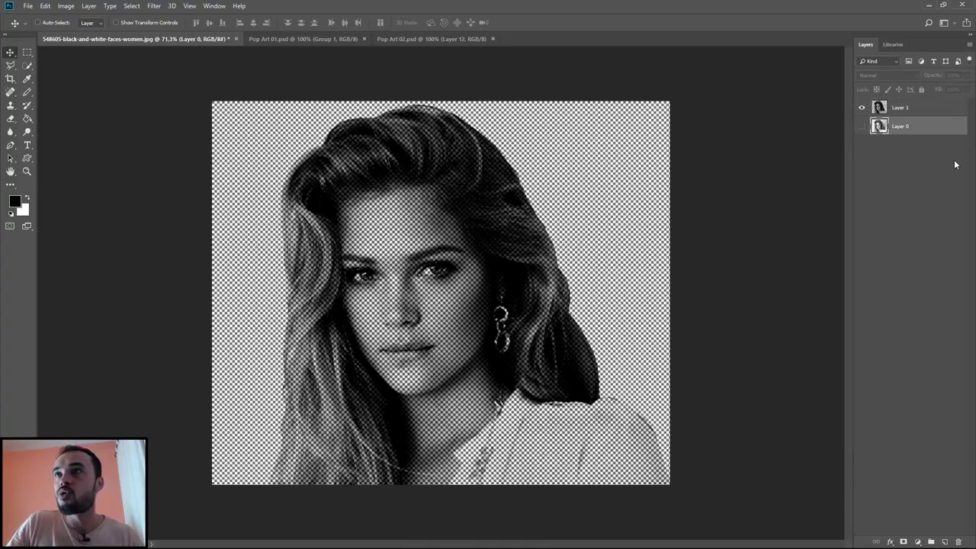
click(945, 541)
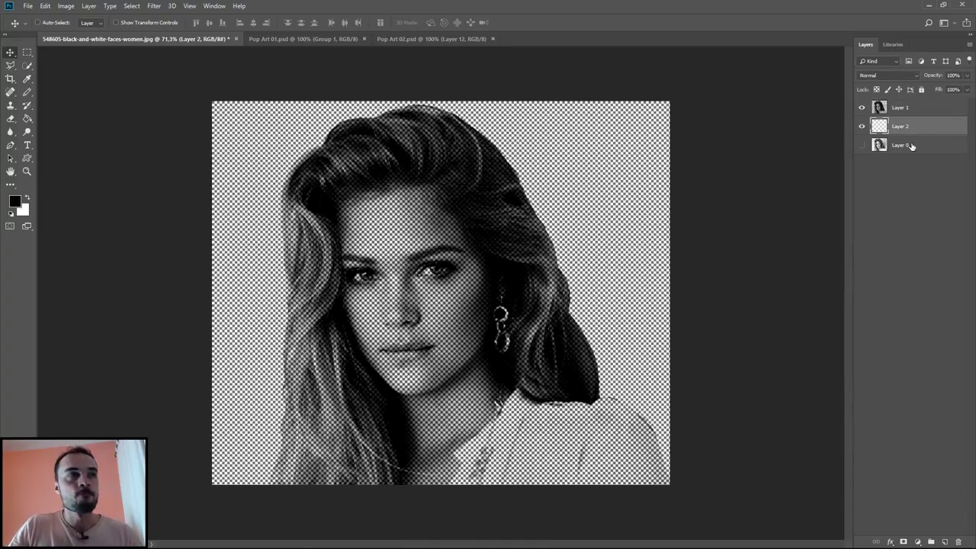
key(x)
key(x)
key(x)
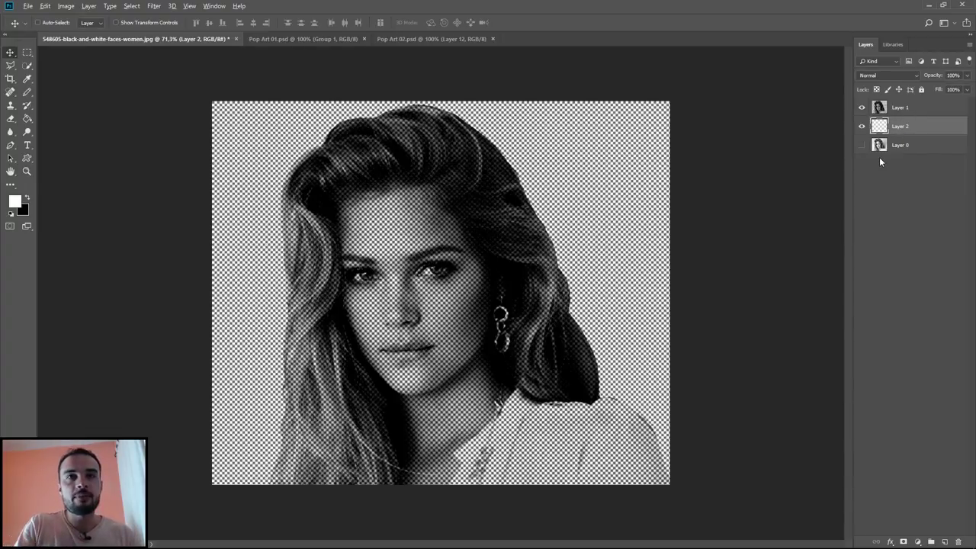
key(alt+BackSpace)
Step: Set Layer 1's blending mode to Multiply, then reselect Layer 2
click(931, 108)
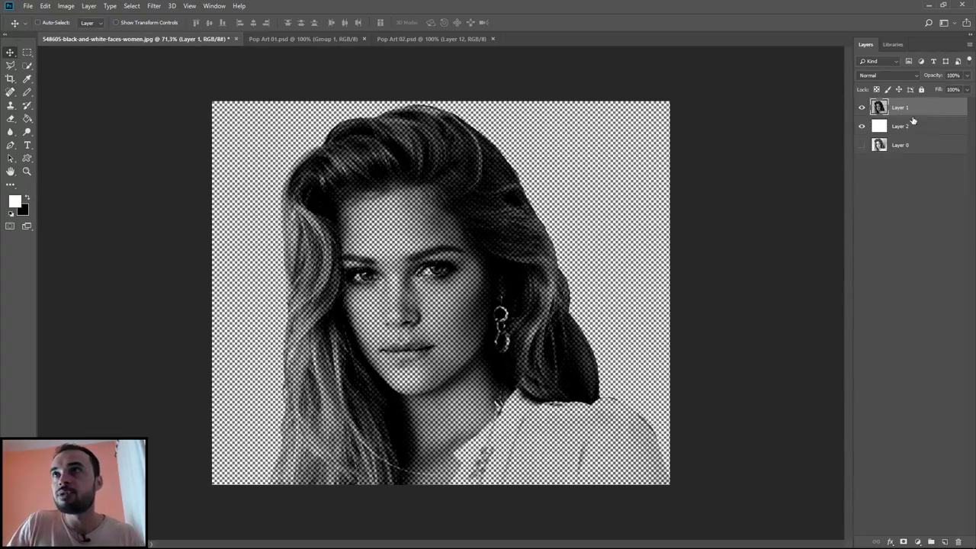
click(875, 77)
click(895, 113)
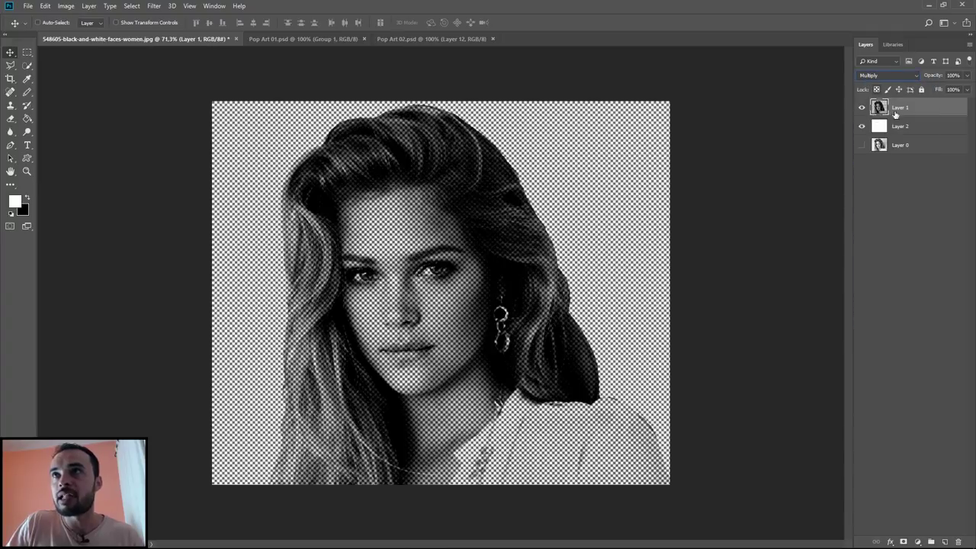
click(916, 126)
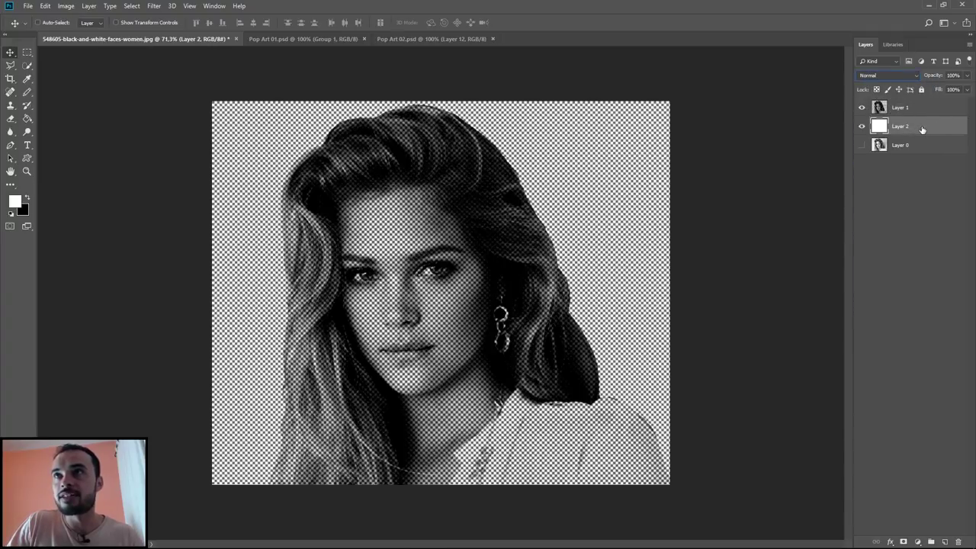
click(926, 106)
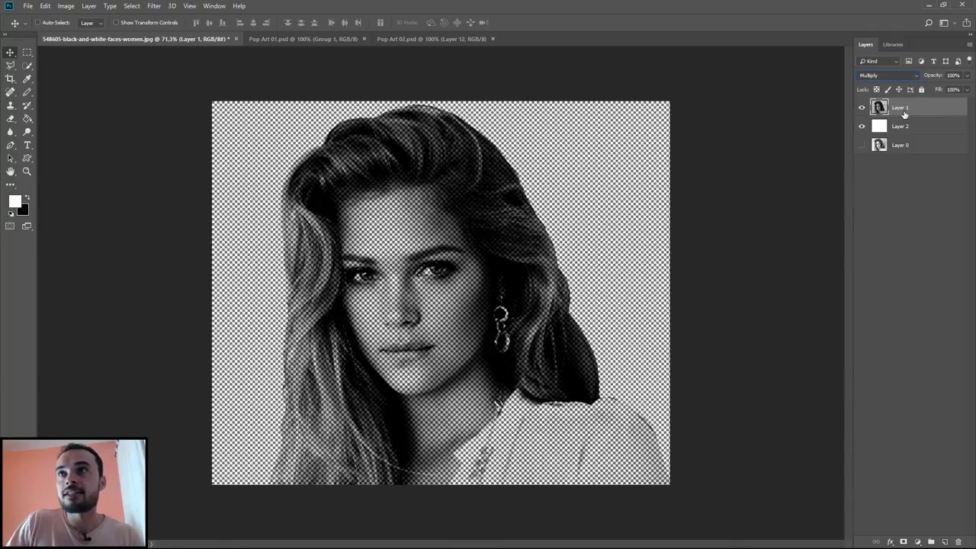
click(942, 131)
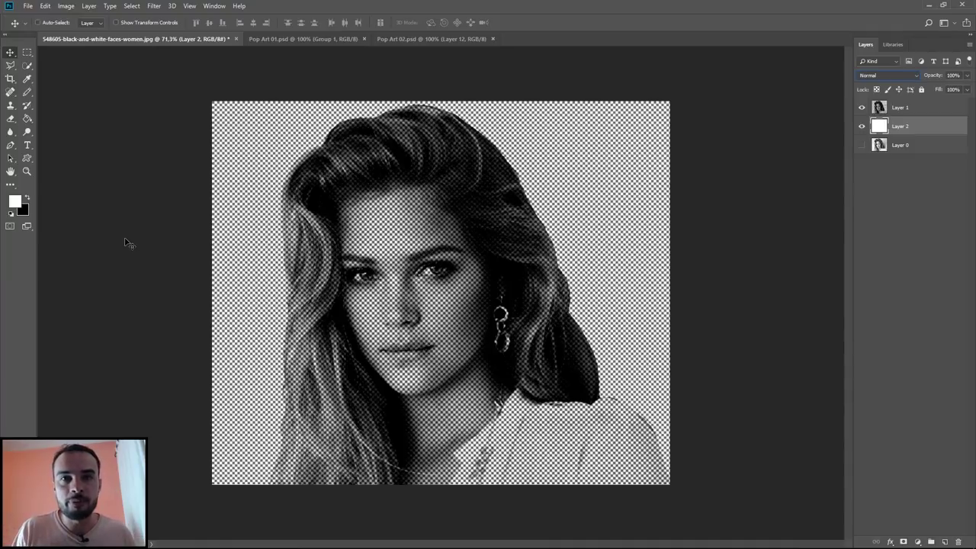
Step: Fill Layer 2 with a light blue background colour
click(13, 203)
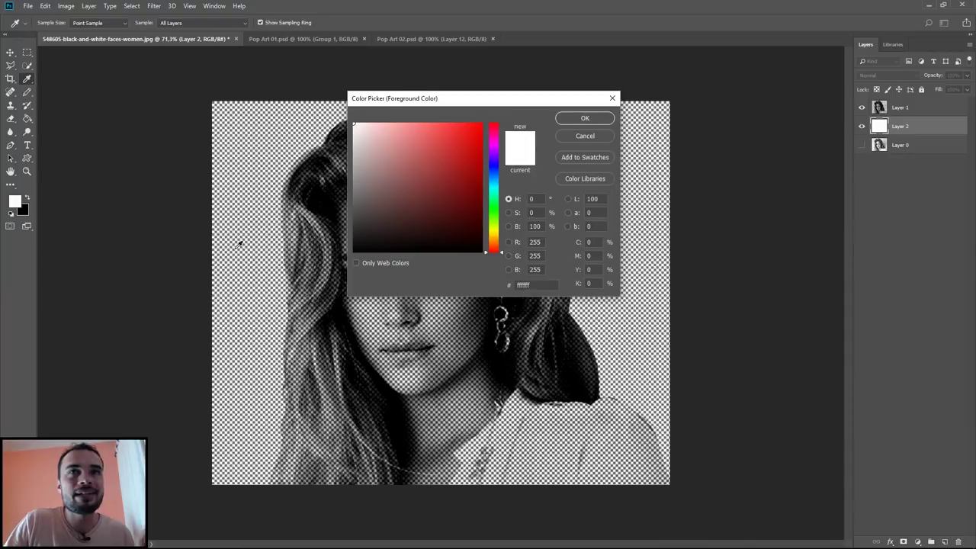
drag(498, 175, 494, 183)
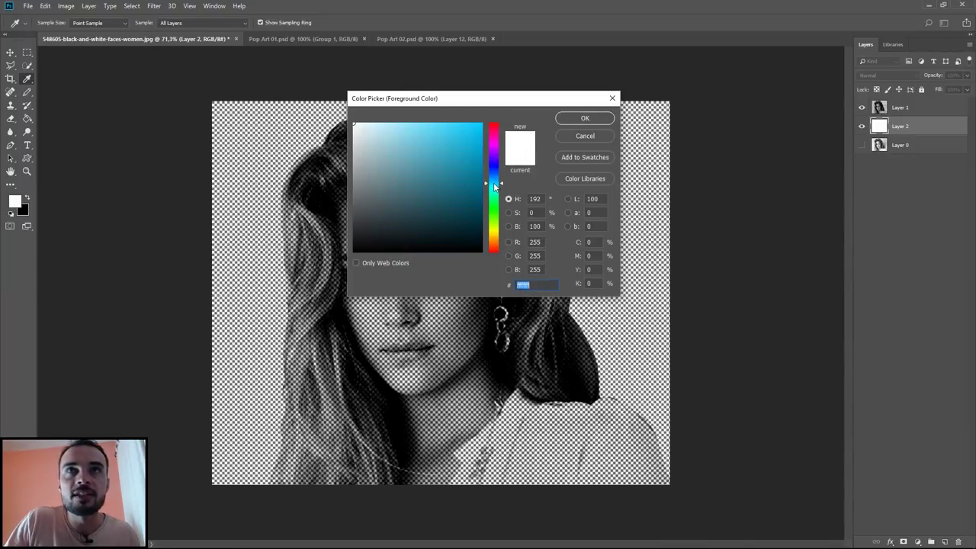
click(443, 126)
key(Return)
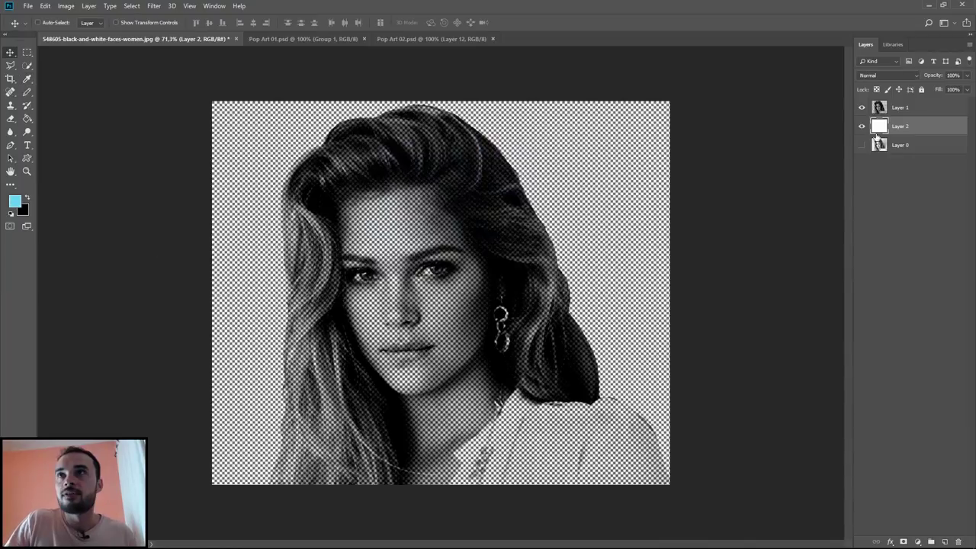
key(alt+BackSpace)
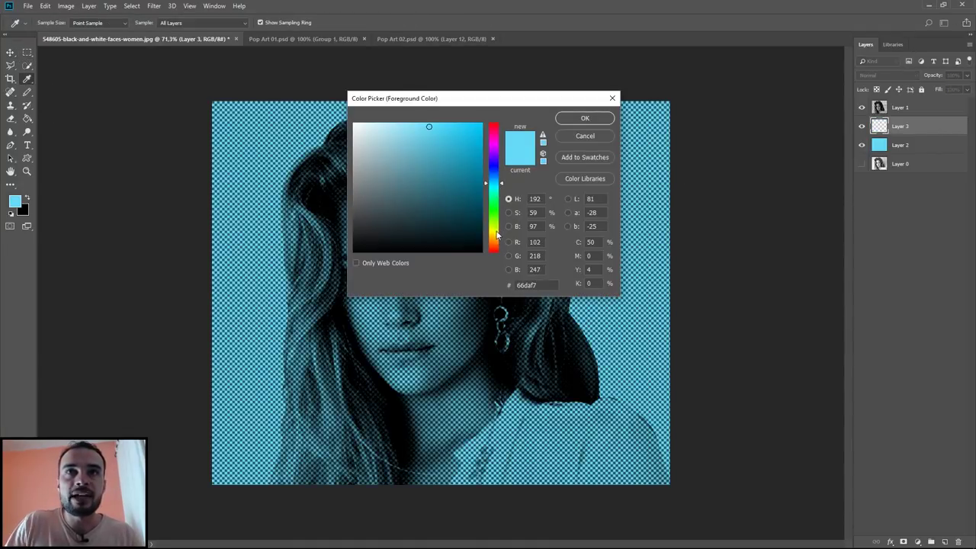
Step: Choose a pale cream skin tone and brush it over the cheek, eyes and neck
text(ffdd82)
click(395, 122)
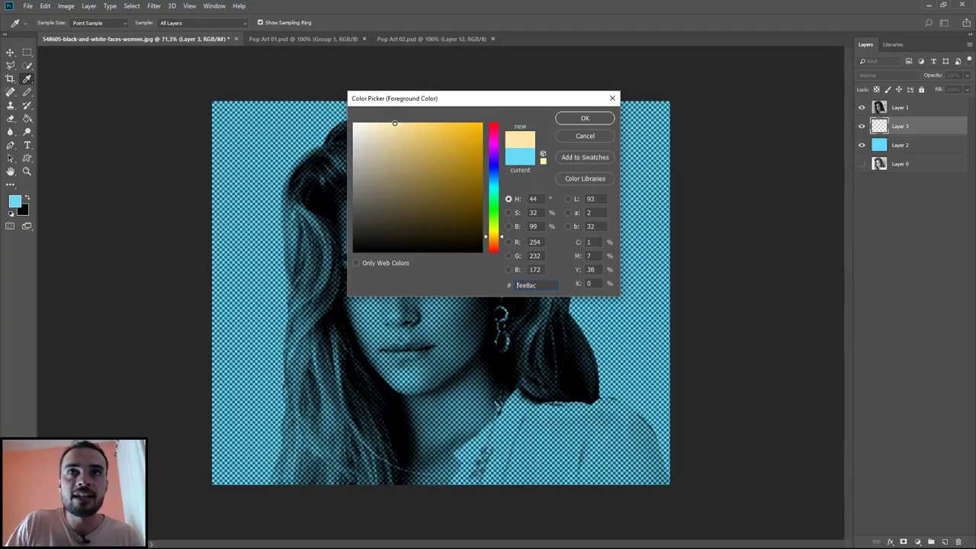
drag(389, 124, 387, 123)
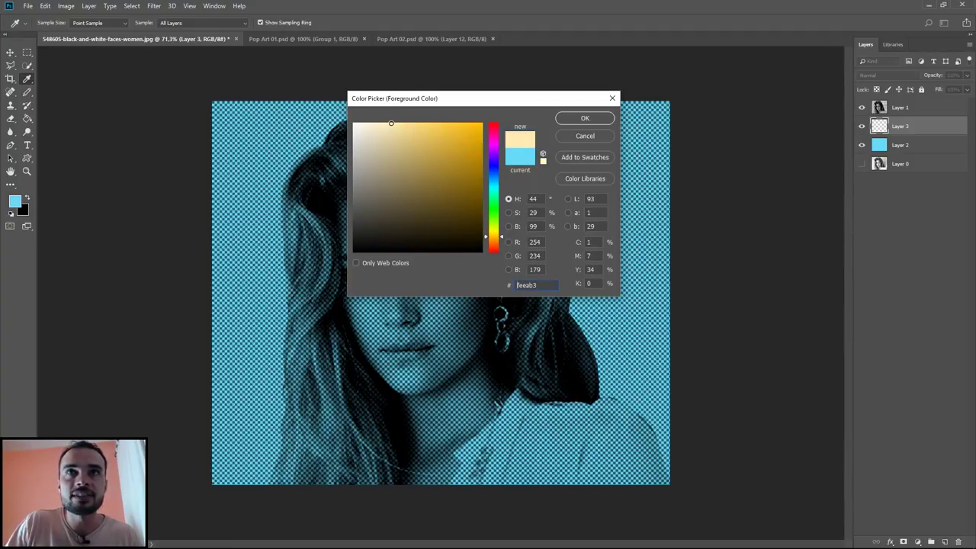
click(584, 119)
key(v)
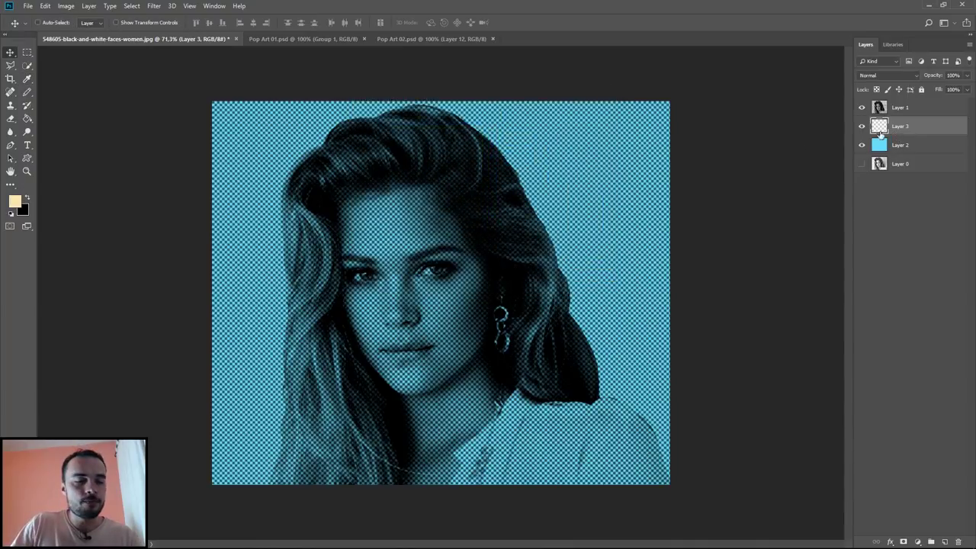
key(b)
mouse_move(437, 323)
mouse_down()
mouse_move(410, 285)
mouse_move(412, 366)
mouse_move(389, 378)
mouse_move(358, 299)
mouse_move(355, 229)
mouse_move(377, 192)
mouse_move(429, 196)
mouse_move(464, 247)
mouse_move(475, 279)
mouse_move(472, 365)
mouse_up()
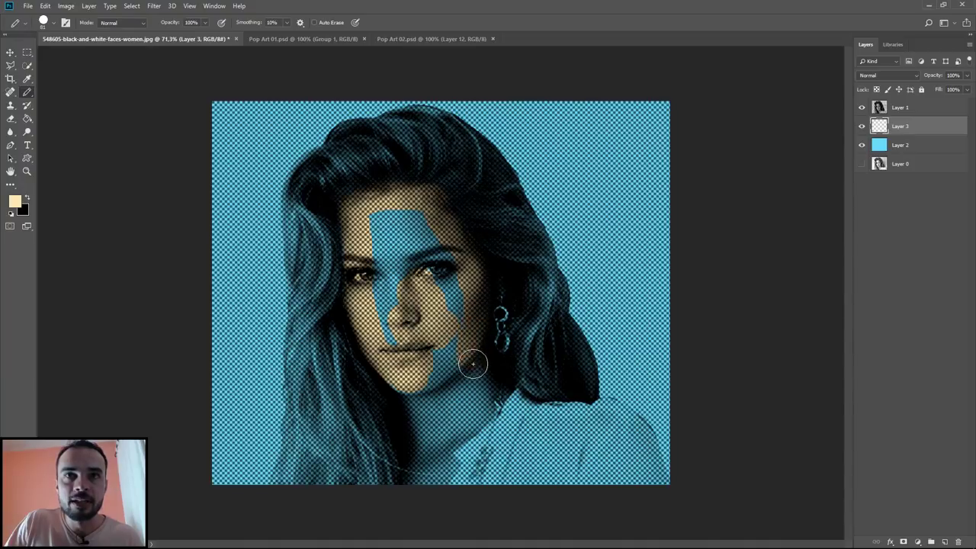
mouse_move(483, 404)
mouse_down()
mouse_move(452, 439)
mouse_move(430, 493)
mouse_move(412, 383)
mouse_move(395, 378)
mouse_move(438, 412)
mouse_move(460, 387)
mouse_move(447, 368)
mouse_move(439, 245)
mouse_move(385, 222)
mouse_move(406, 312)
mouse_move(389, 328)
mouse_move(407, 320)
mouse_move(411, 252)
mouse_move(389, 313)
mouse_up()
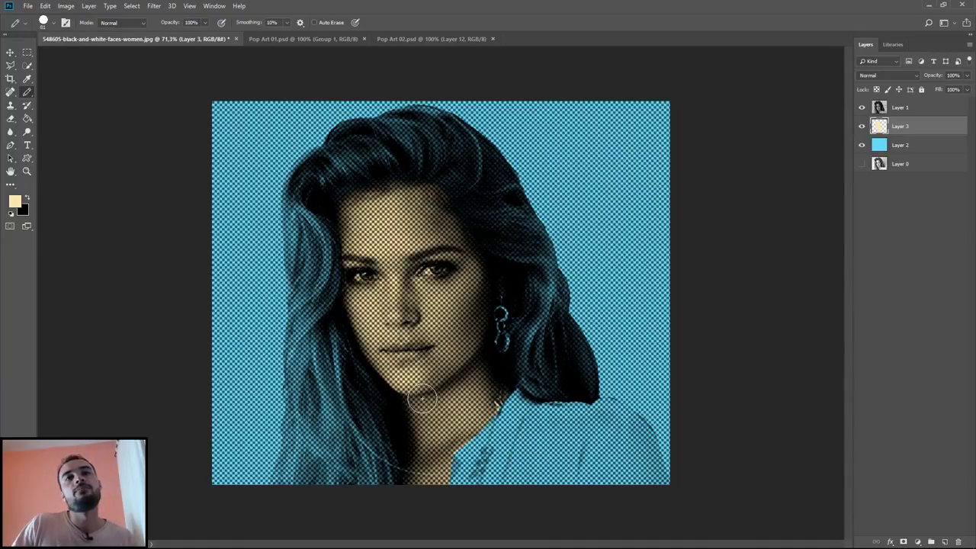
Step: Set white as foreground, add a new layer and brush white highlights onto both eyes
key(x)
click(15, 201)
click(353, 123)
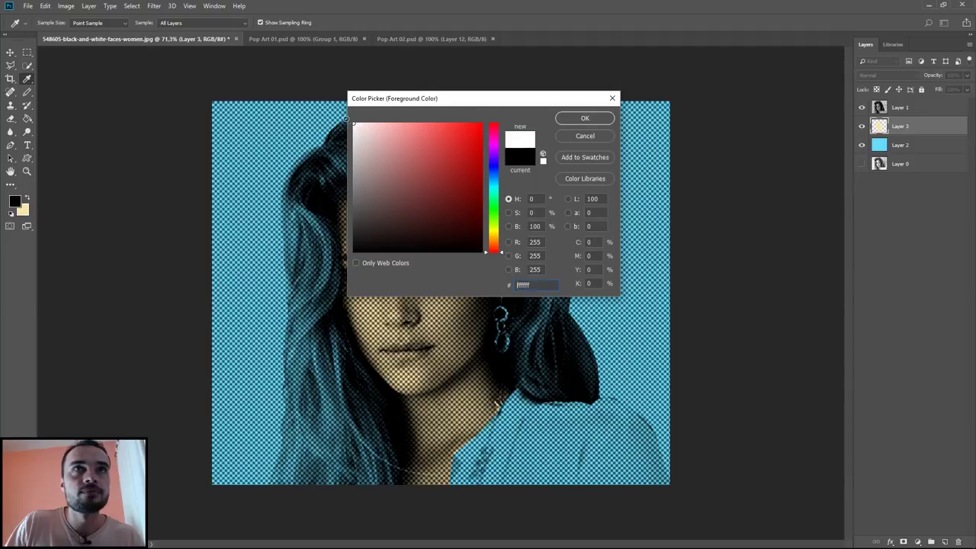
click(585, 119)
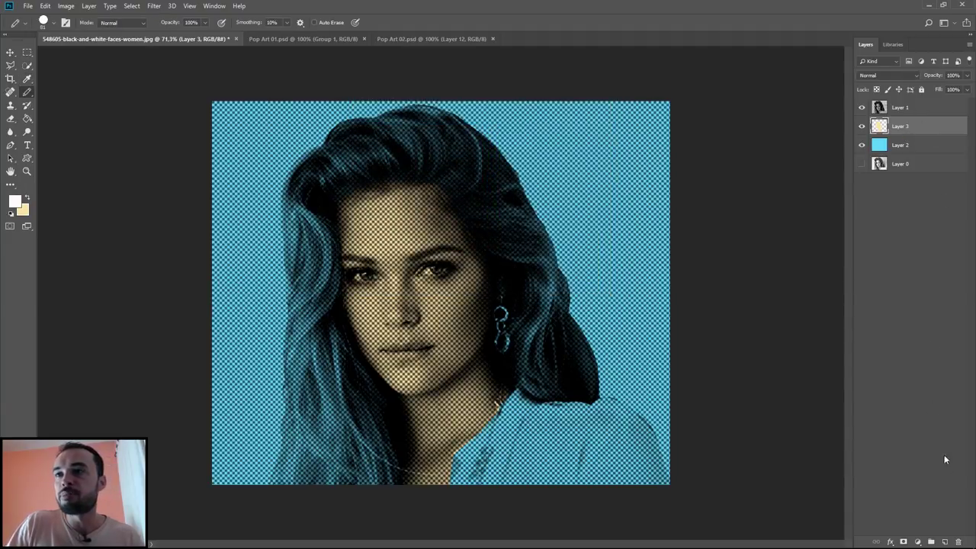
click(948, 542)
scroll(381, 280, up, 5)
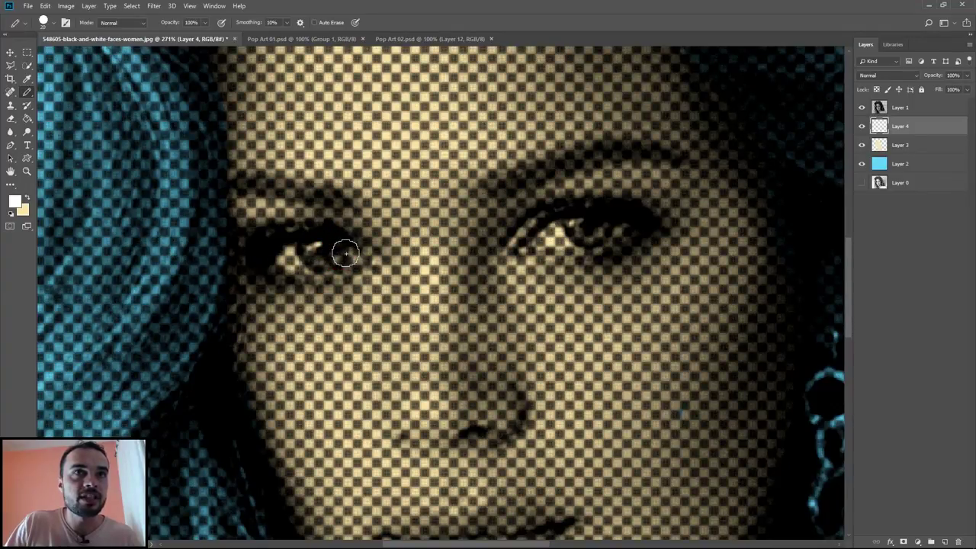
mouse_move(343, 255)
mouse_down()
mouse_move(299, 253)
mouse_move(289, 263)
mouse_up()
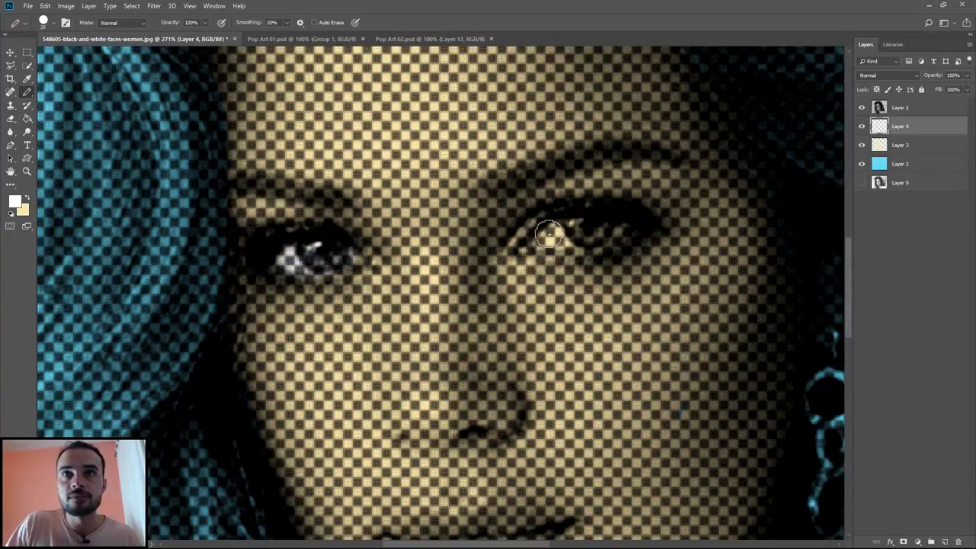
drag(537, 241, 560, 242)
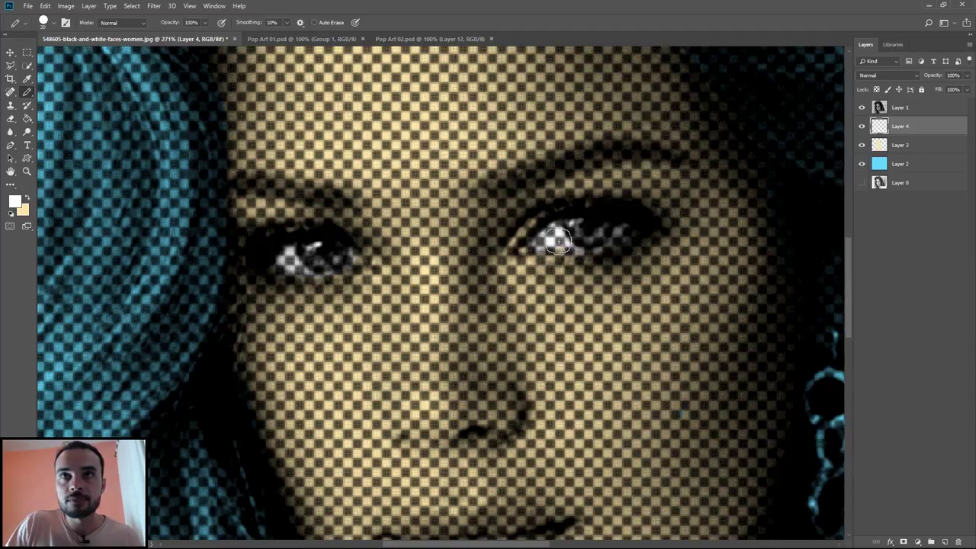
scroll(568, 333, down, 3)
scroll(568, 333, down, 3)
scroll(488, 351, down, 1)
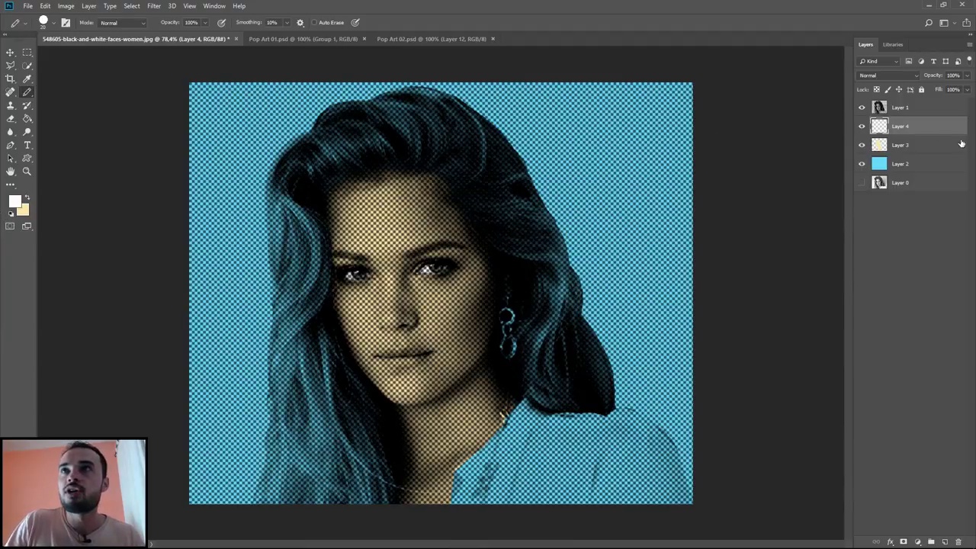
Step: Add a new layer and paint the lips light pink
click(945, 542)
click(15, 202)
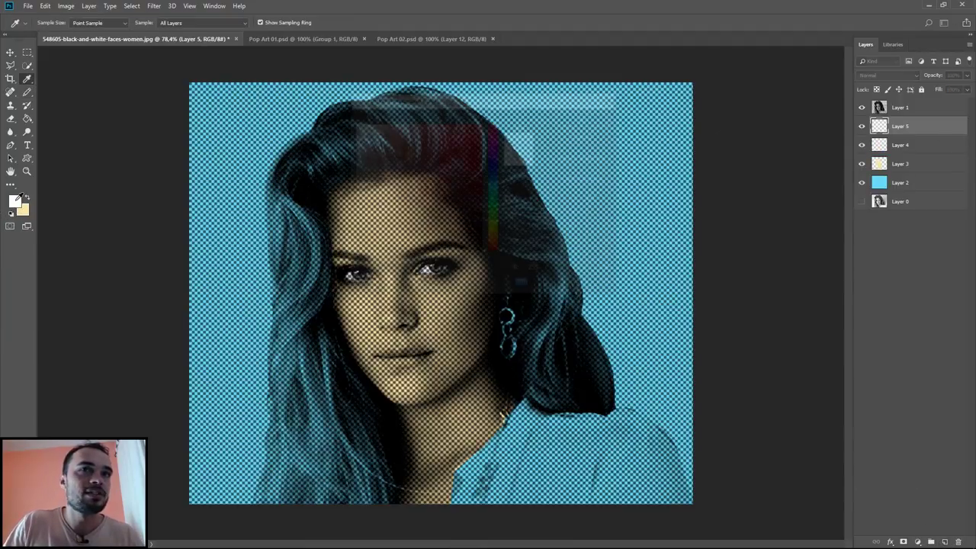
text(f9a6a6)
drag(396, 126, 388, 125)
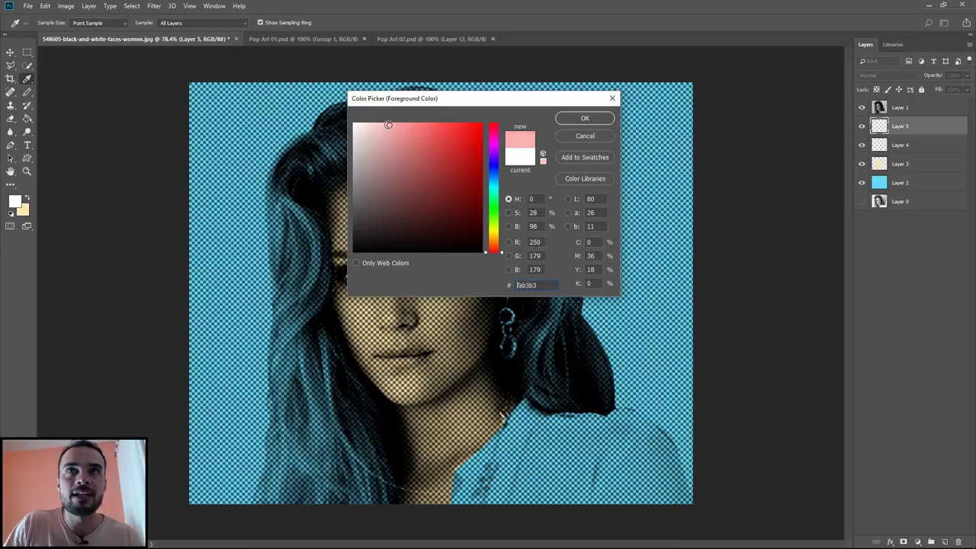
click(582, 120)
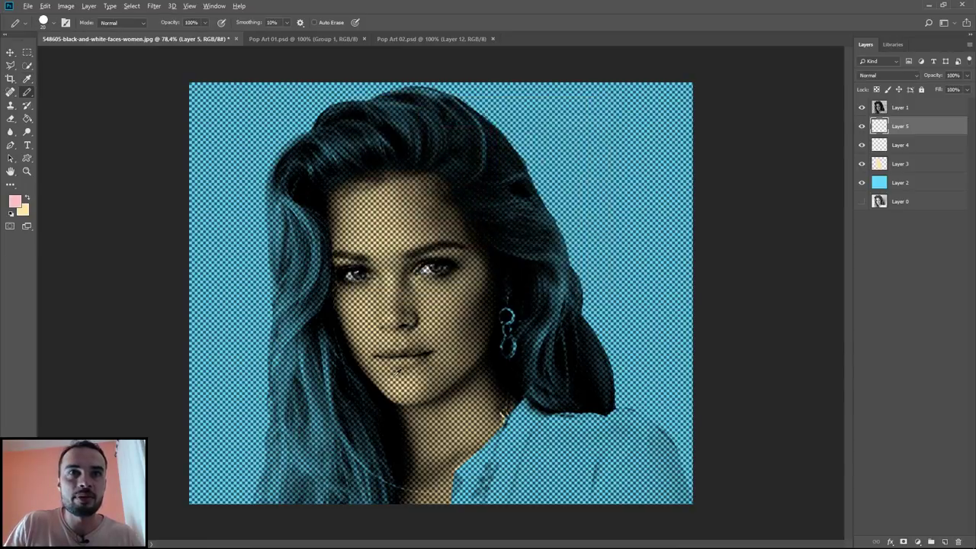
scroll(397, 373, up, 5)
mouse_move(488, 314)
mouse_down()
mouse_move(374, 318)
mouse_move(469, 325)
mouse_up()
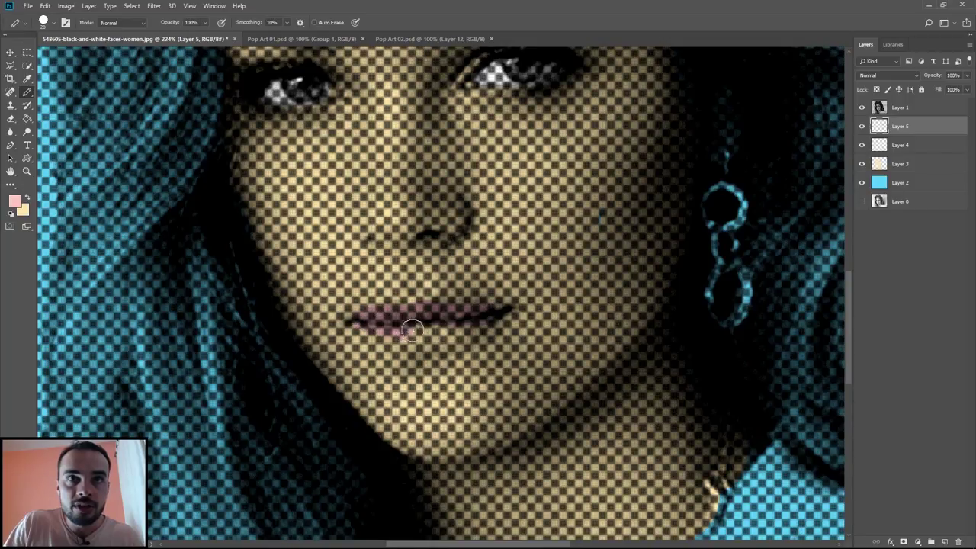
drag(419, 343, 379, 330)
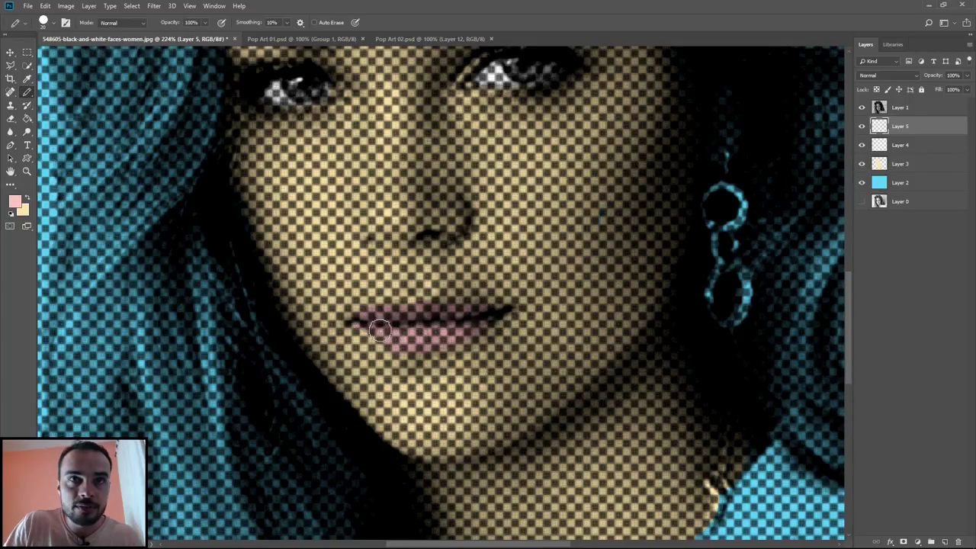
scroll(406, 319, down, 5)
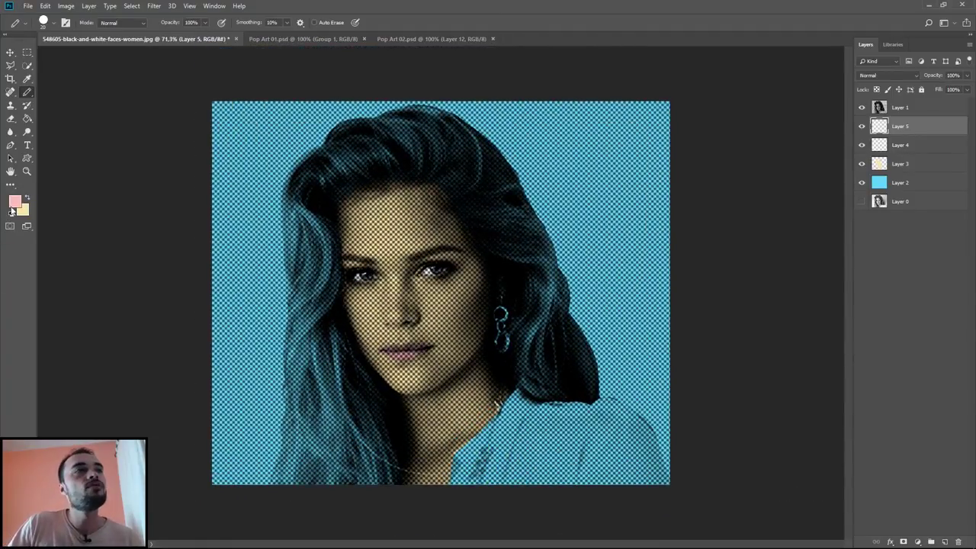
Step: Paint the earring golden orange (e4a51e) and fit the whole image in view
click(14, 202)
click(497, 237)
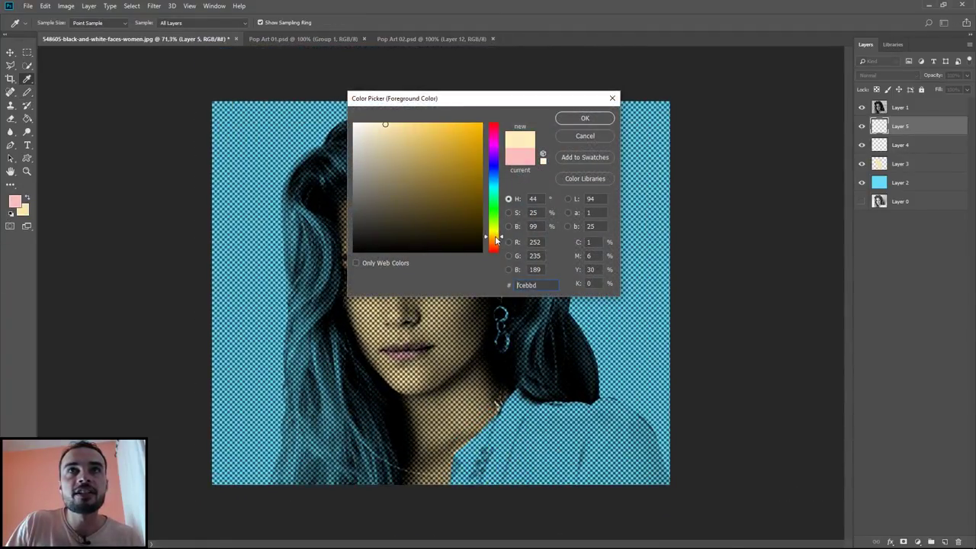
click(458, 134)
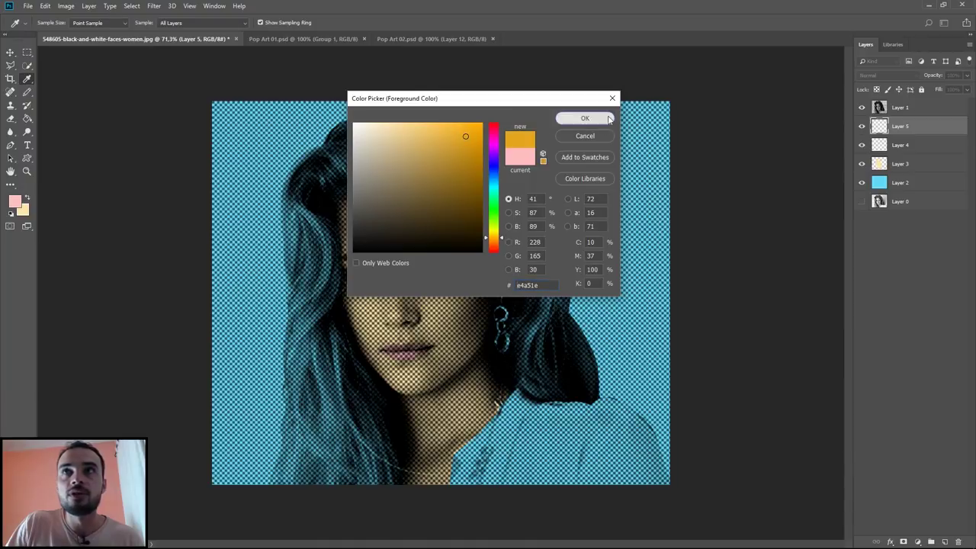
click(585, 118)
scroll(501, 320, up, 5)
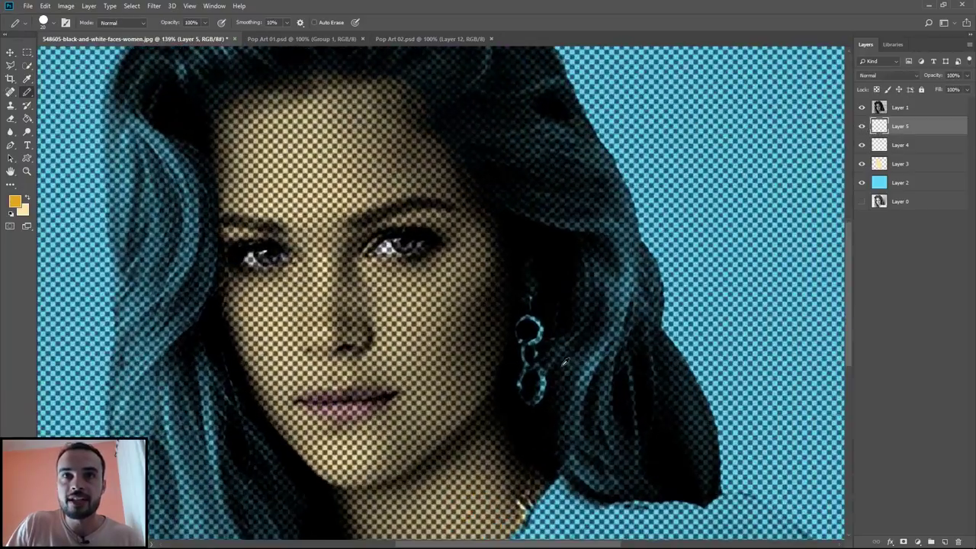
mouse_move(519, 326)
mouse_down()
mouse_move(496, 324)
mouse_move(509, 254)
mouse_move(518, 305)
mouse_move(497, 389)
mouse_move(518, 417)
mouse_move(511, 351)
mouse_up()
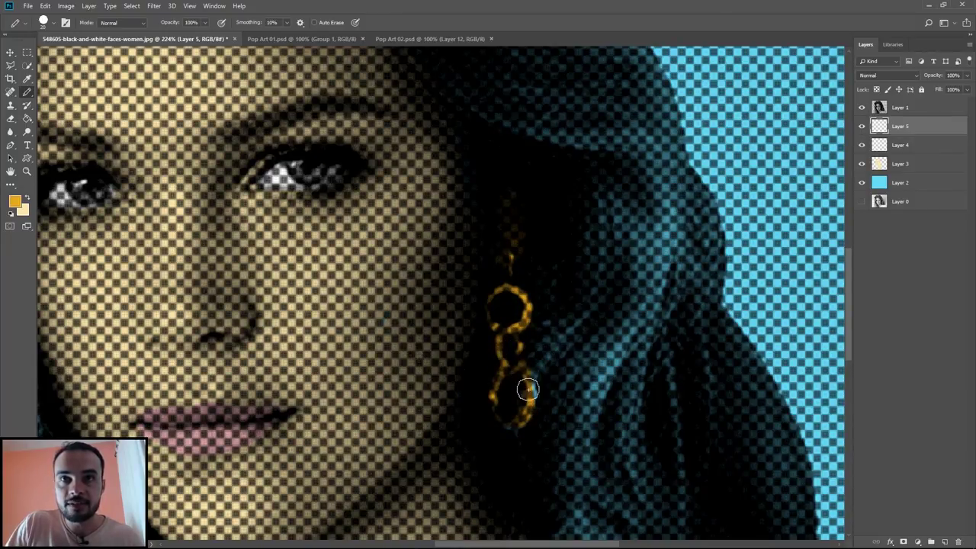
key(ctrl+0)
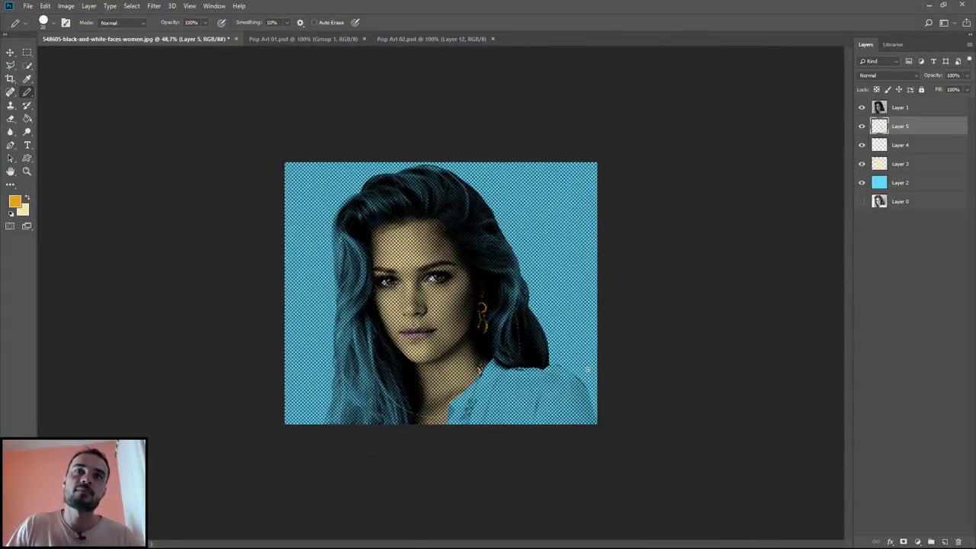
Step: Set the foreground colour to red f44134 and add a new layer for the shirt
click(15, 202)
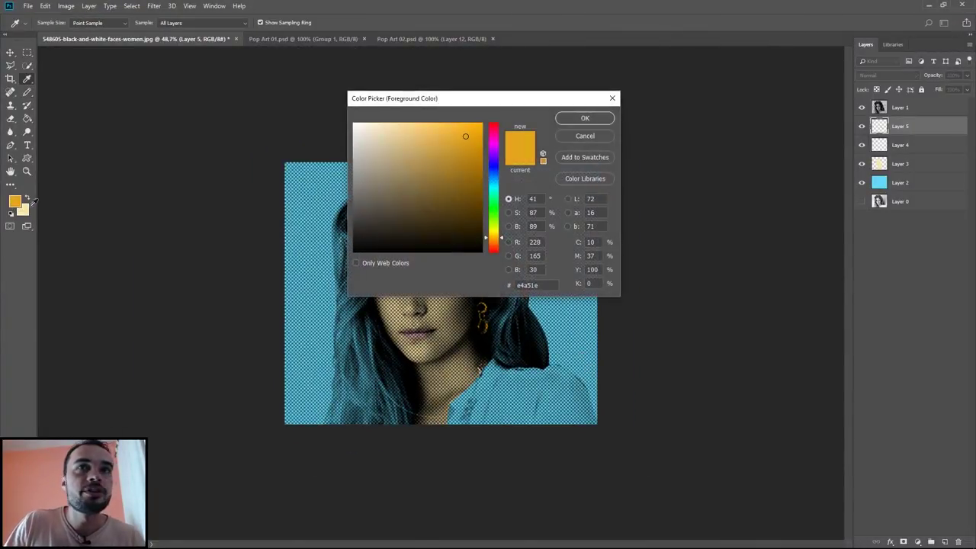
drag(492, 238, 493, 250)
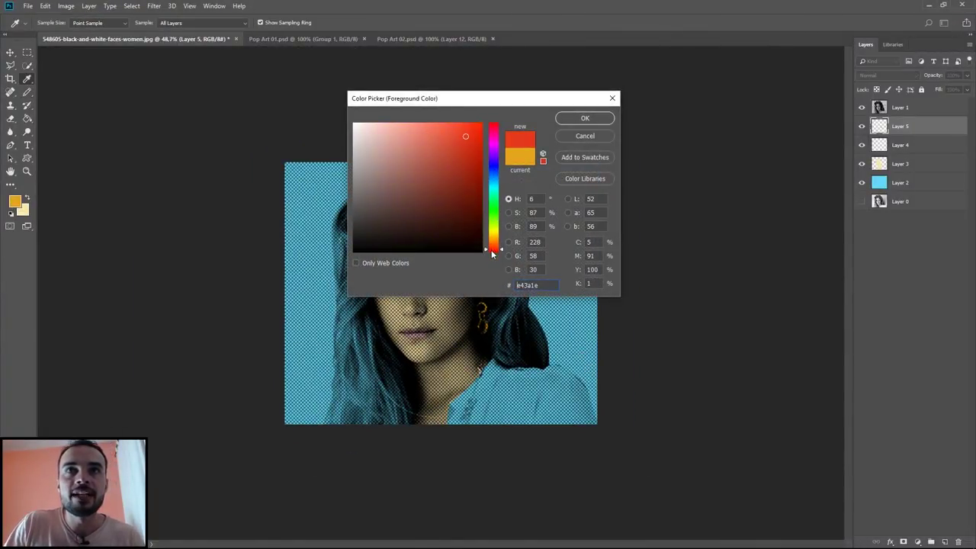
drag(469, 129, 455, 129)
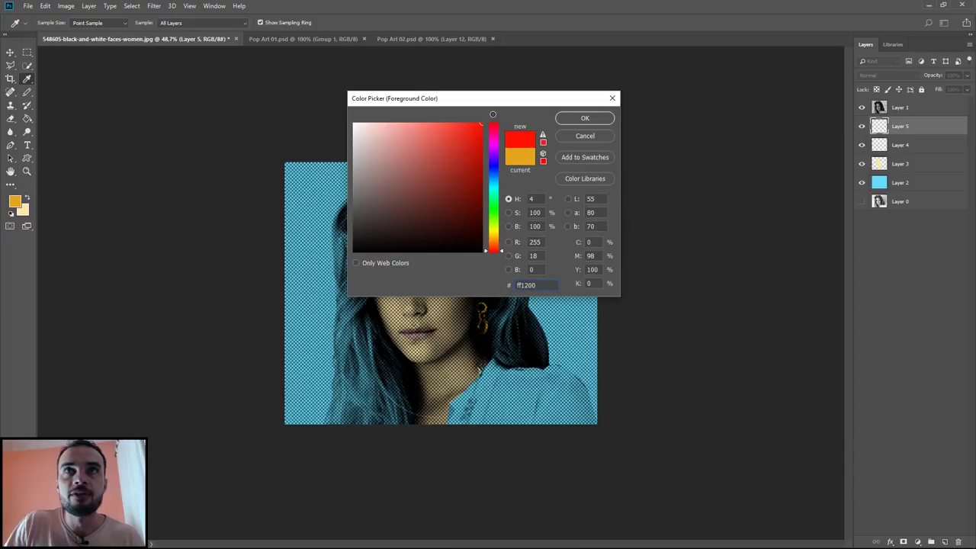
click(585, 119)
click(934, 540)
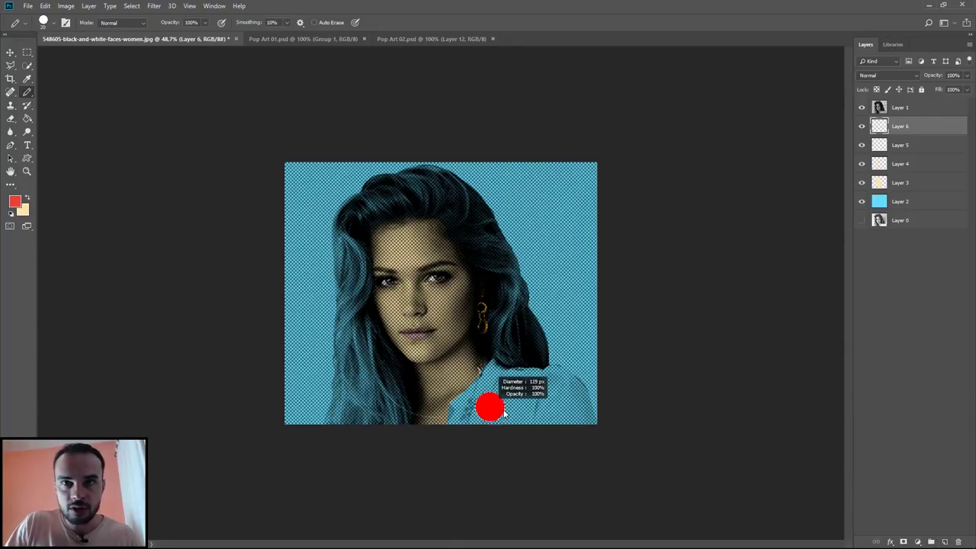
Step: Paint the shirt solid red, zooming in to cover its edges up to the hair
mouse_move(492, 413)
mouse_down()
mouse_move(471, 419)
mouse_move(475, 400)
mouse_up()
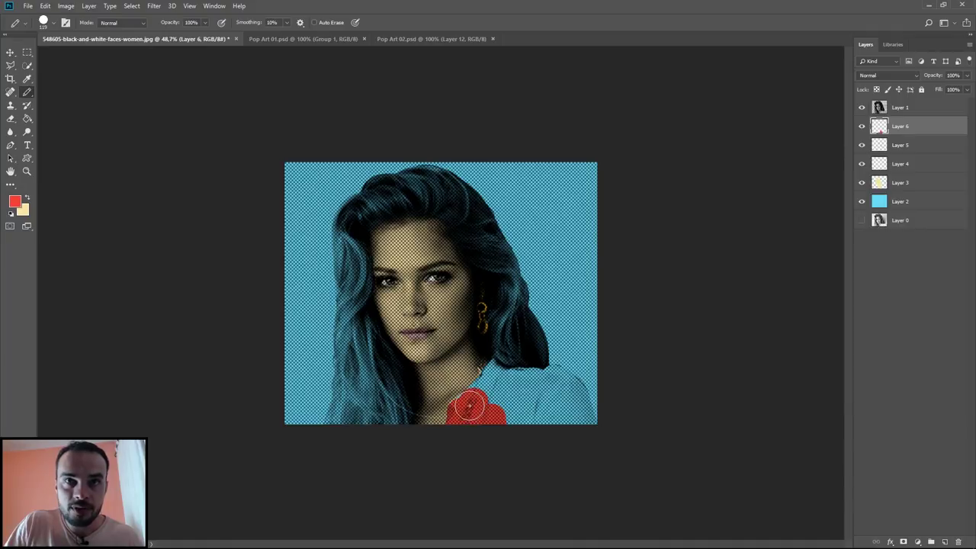
scroll(487, 398, up, 3)
drag(534, 458, 490, 439)
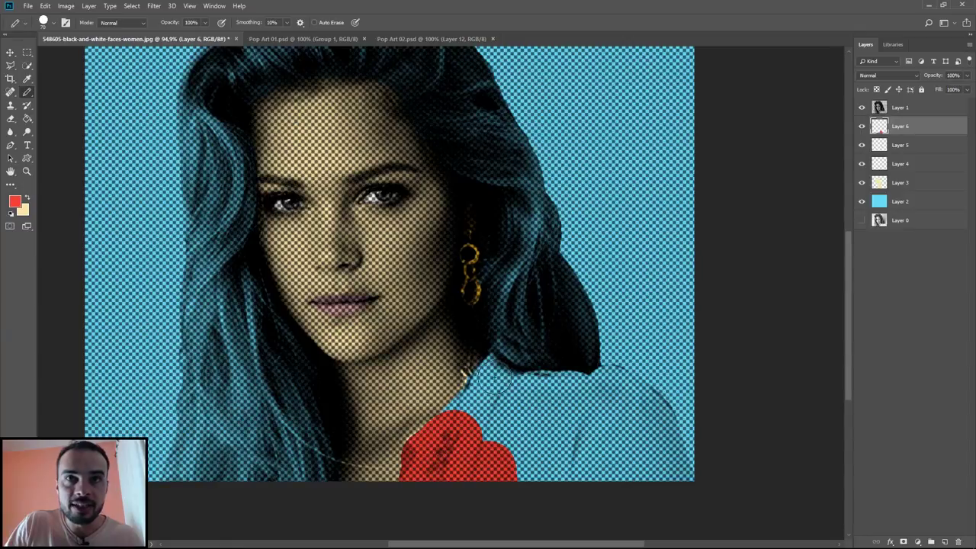
mouse_move(485, 392)
mouse_down()
mouse_move(496, 372)
mouse_move(624, 383)
mouse_move(657, 414)
mouse_move(682, 505)
mouse_move(656, 473)
mouse_move(500, 470)
mouse_move(505, 395)
mouse_move(602, 405)
mouse_move(641, 465)
mouse_move(516, 441)
mouse_move(571, 436)
mouse_up()
scroll(488, 392, up, 3)
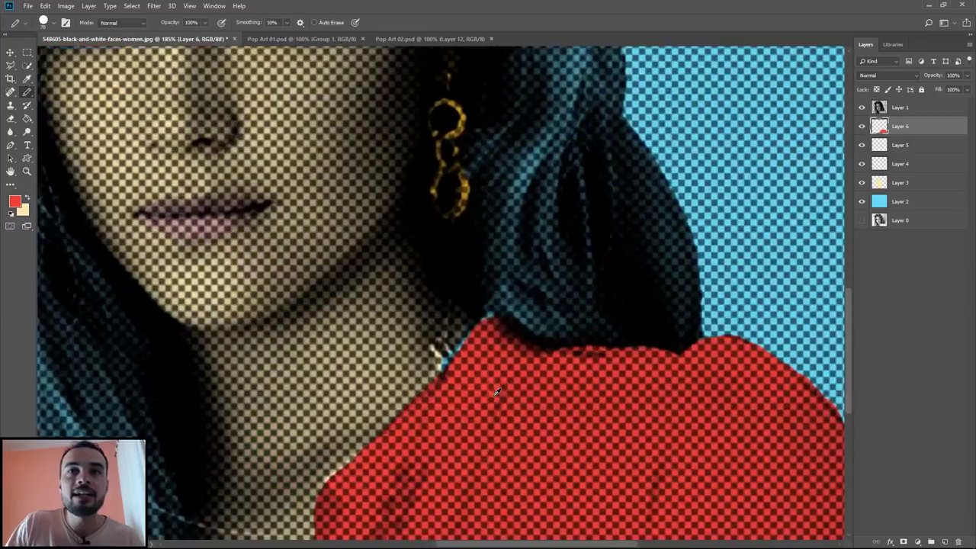
scroll(496, 391, up, 2)
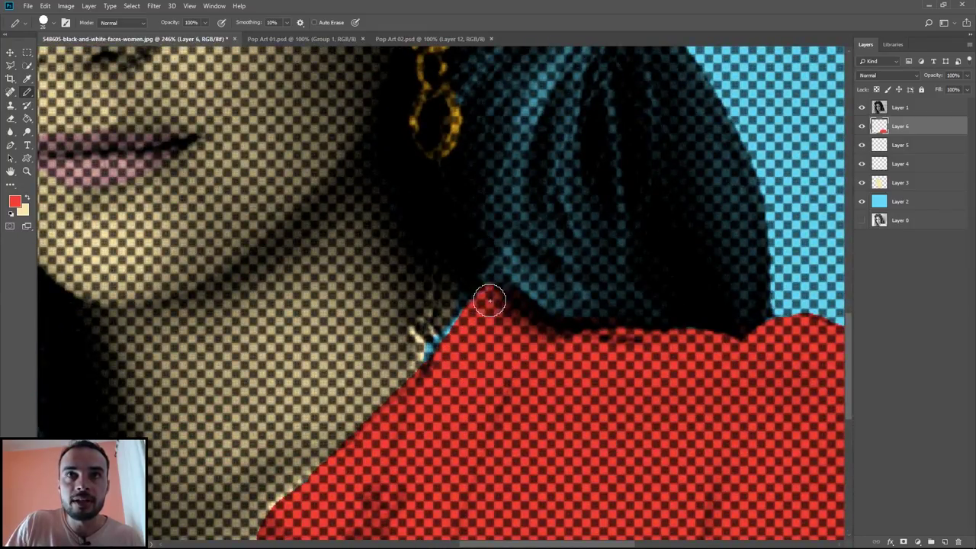
mouse_move(489, 301)
mouse_down()
mouse_move(457, 326)
mouse_move(430, 384)
mouse_up()
scroll(511, 354, down, 6)
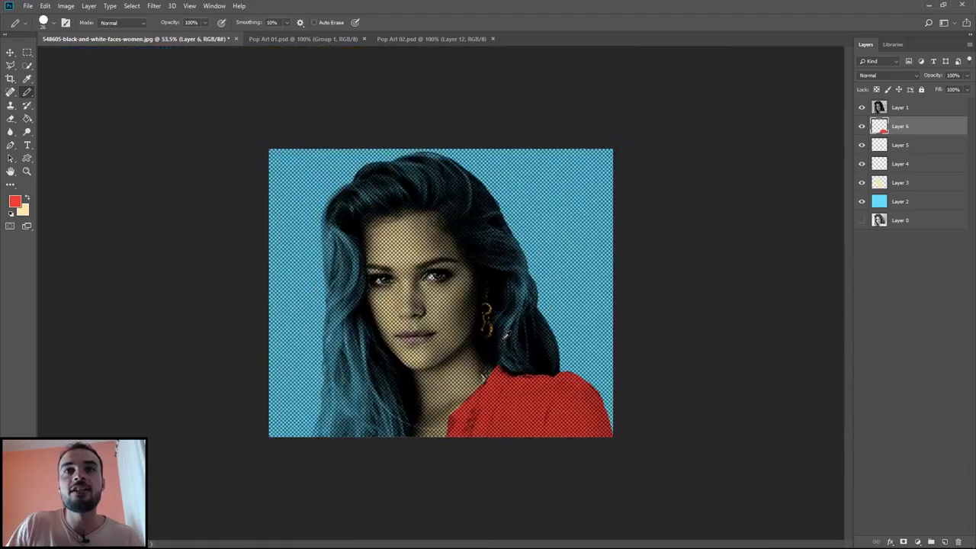
Step: Choose a dark brown and brush it over the hair on a new layer
key(i)
click(15, 201)
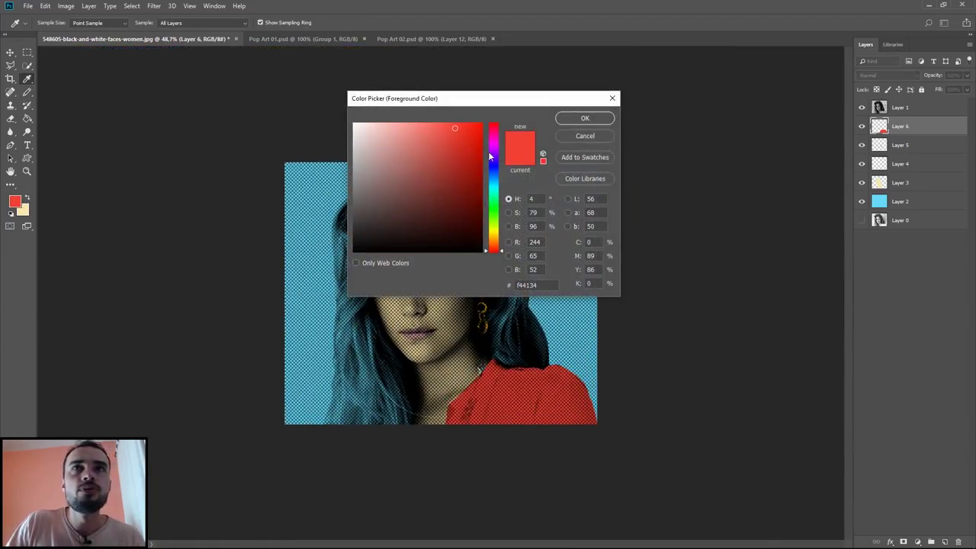
mouse_move(463, 150)
mouse_down()
mouse_move(460, 202)
mouse_move(440, 190)
mouse_up()
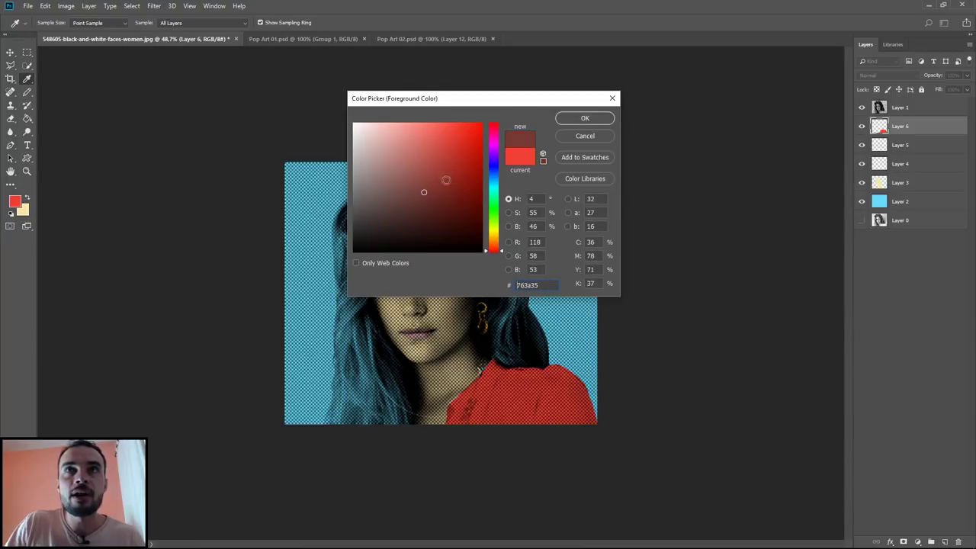
click(585, 118)
key(b)
click(945, 542)
mouse_move(353, 377)
mouse_down()
mouse_move(359, 401)
mouse_move(339, 409)
mouse_move(381, 427)
mouse_move(398, 422)
mouse_up()
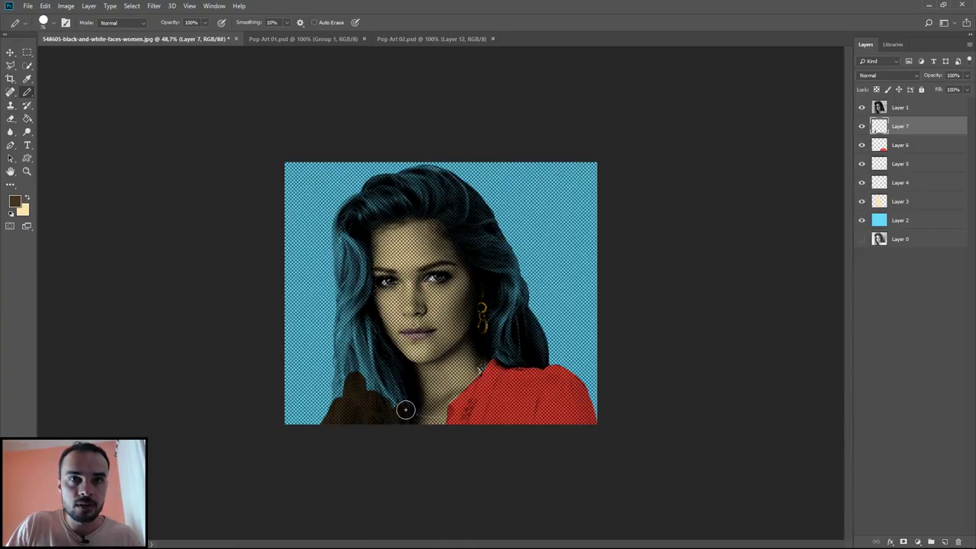
mouse_move(381, 342)
mouse_down()
mouse_move(356, 266)
mouse_move(335, 417)
mouse_up()
mouse_move(355, 348)
mouse_down()
mouse_move(373, 392)
mouse_move(387, 377)
mouse_move(361, 320)
mouse_move(366, 348)
mouse_up()
Step: Fill the hair selection with a lighter brown on another new layer
scroll(366, 347, up, 4)
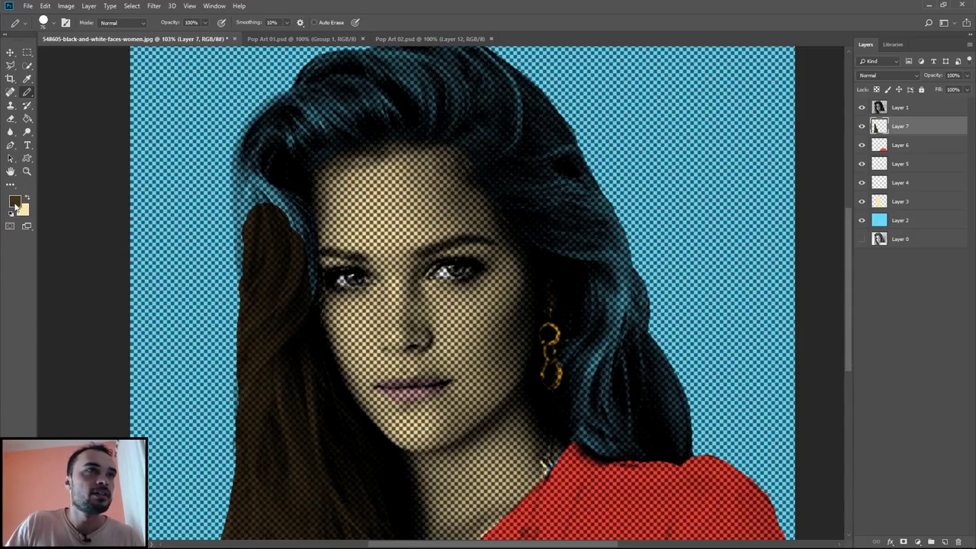
click(14, 202)
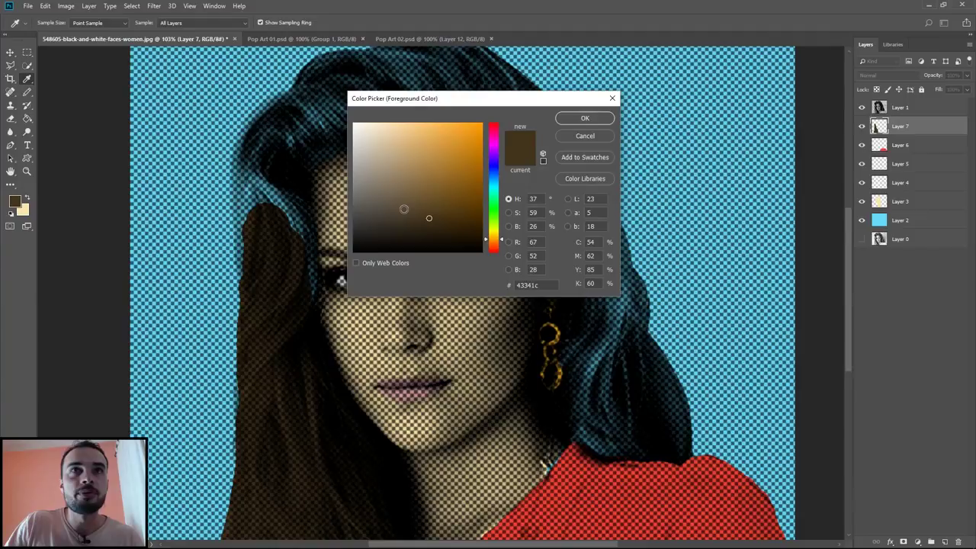
mouse_move(429, 218)
mouse_down()
mouse_move(400, 205)
mouse_move(398, 191)
mouse_up()
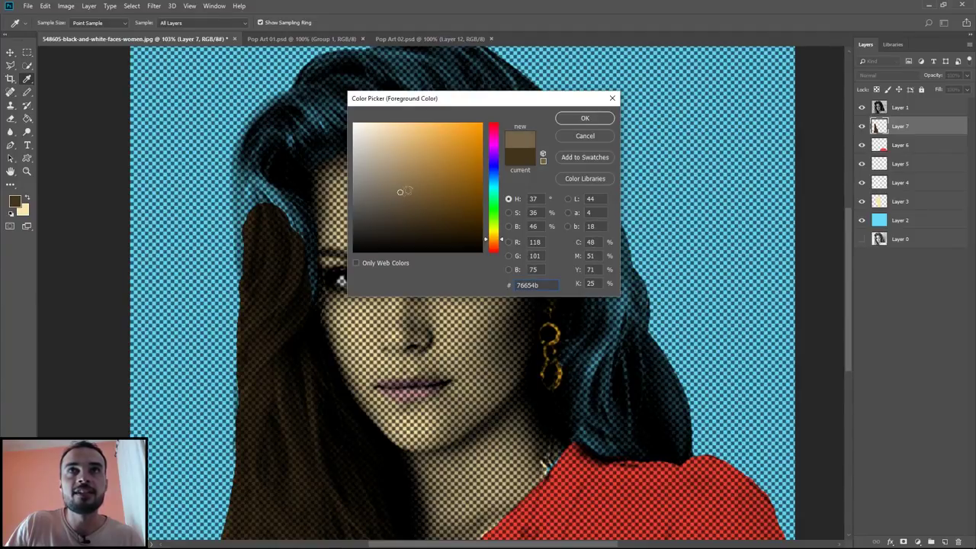
click(581, 119)
click(931, 541)
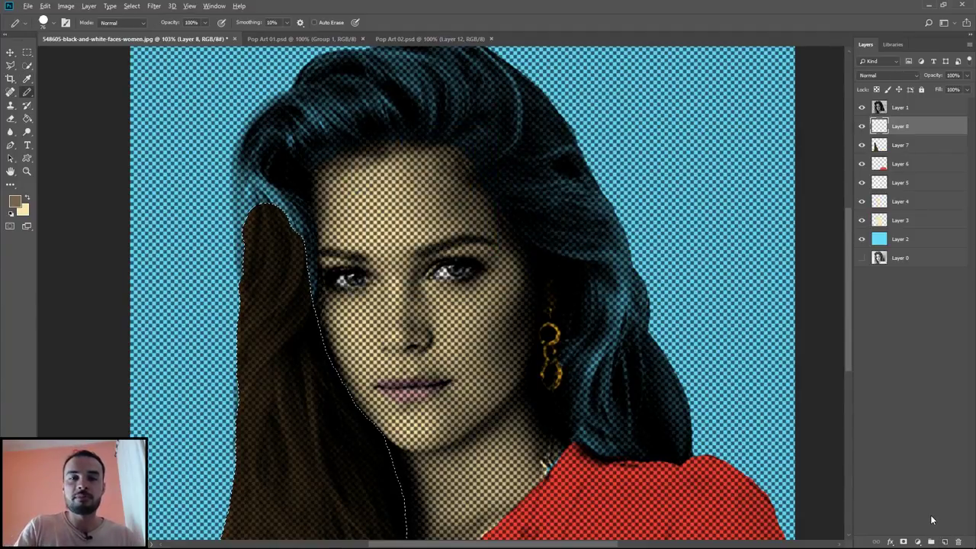
key(alt+BackSpace)
key(ctrl+d)
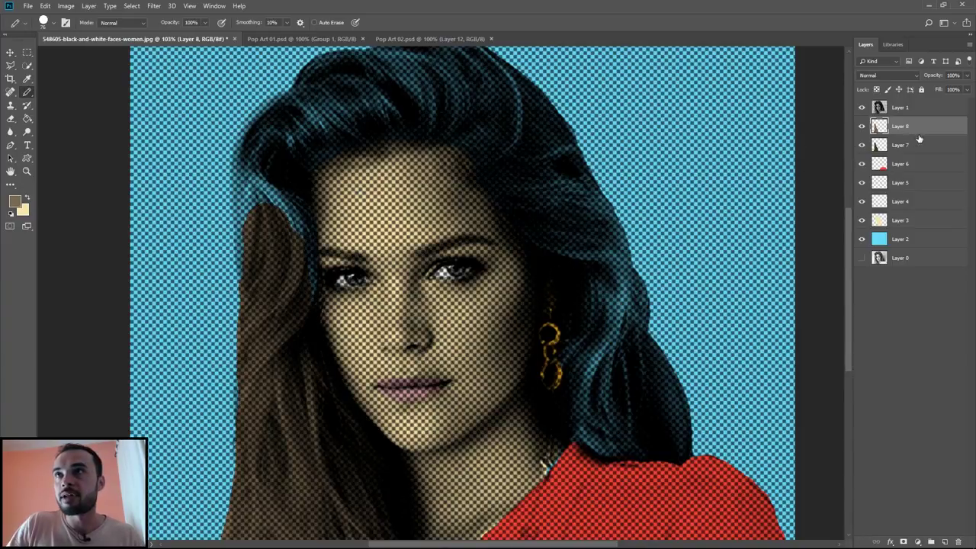
Step: Delete the dark brown layer and brush lighter brown over the remaining blue hair
drag(938, 146, 959, 541)
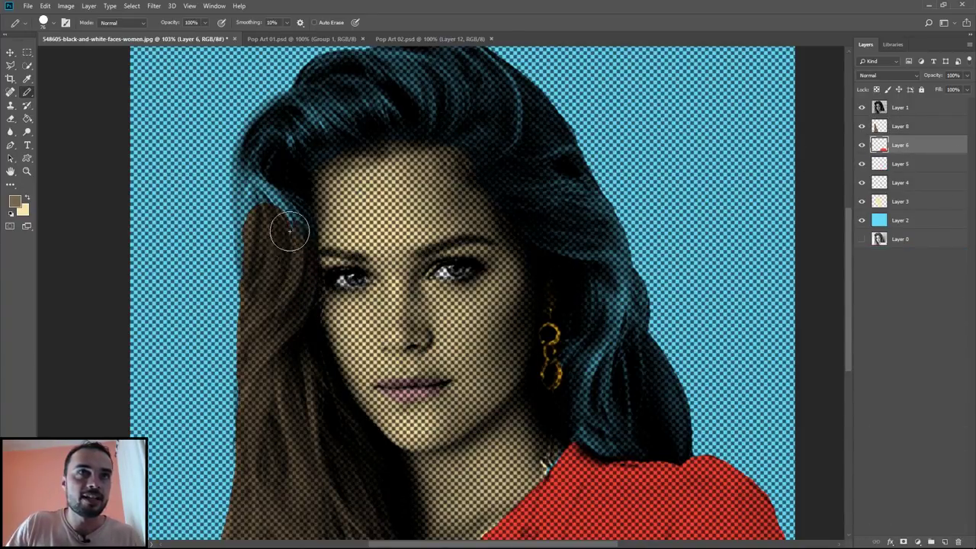
drag(283, 219, 272, 222)
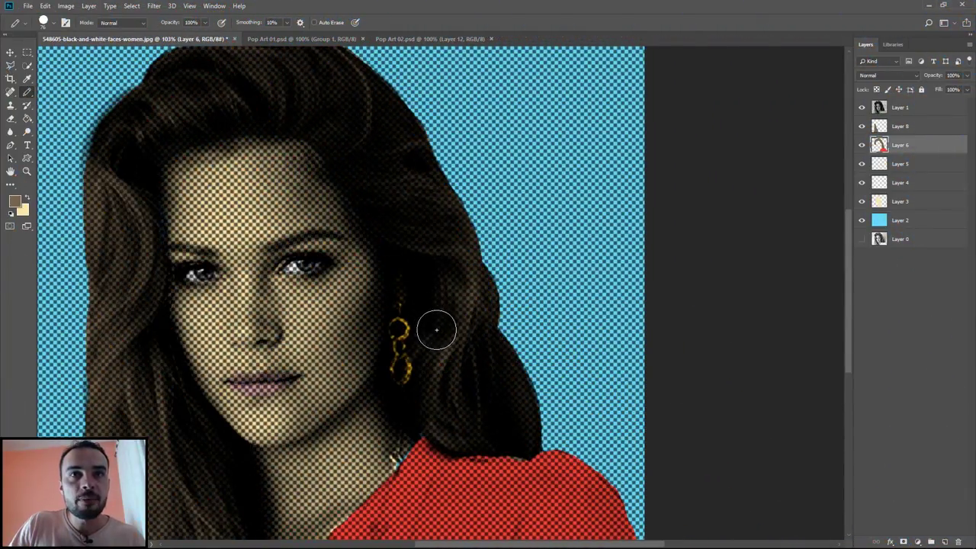
mouse_move(435, 330)
mouse_down()
mouse_move(345, 312)
mouse_move(354, 317)
mouse_up()
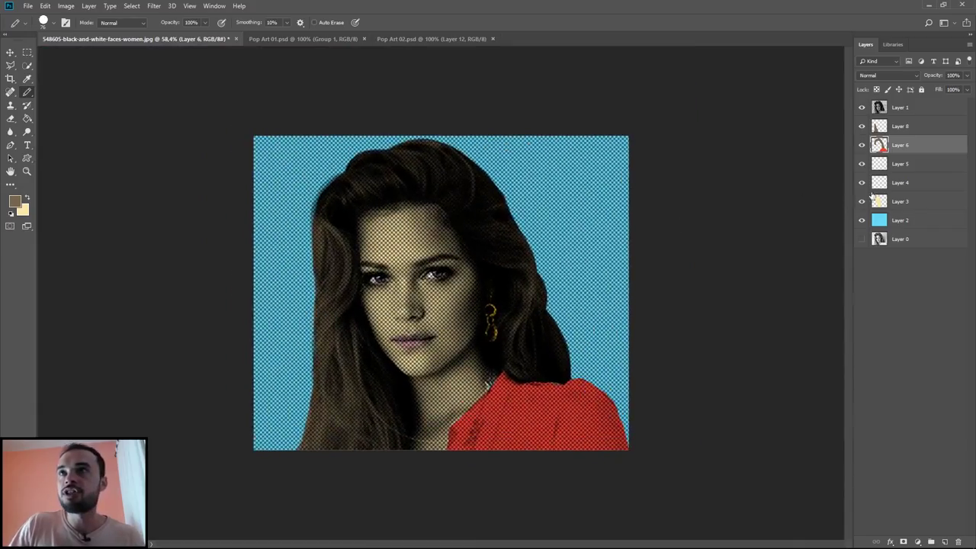
click(862, 108)
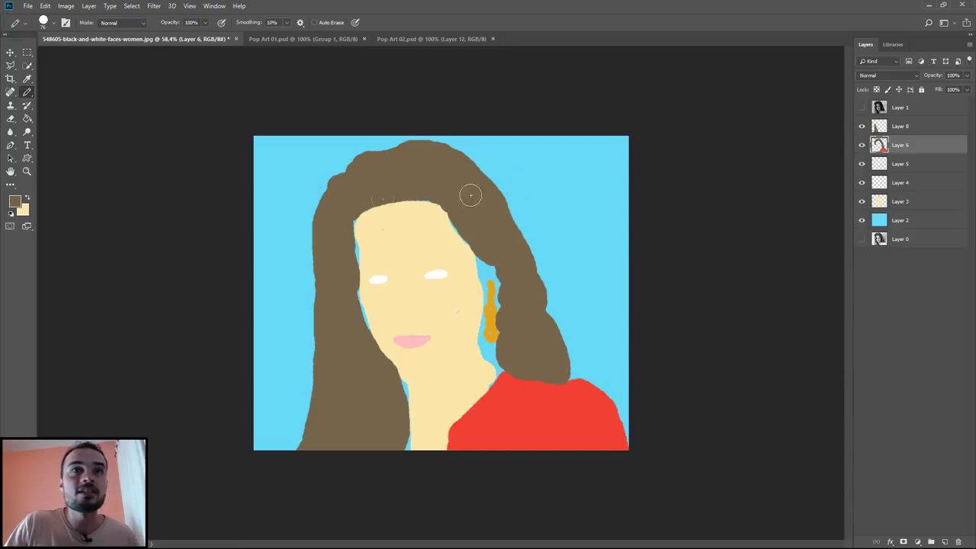
click(864, 107)
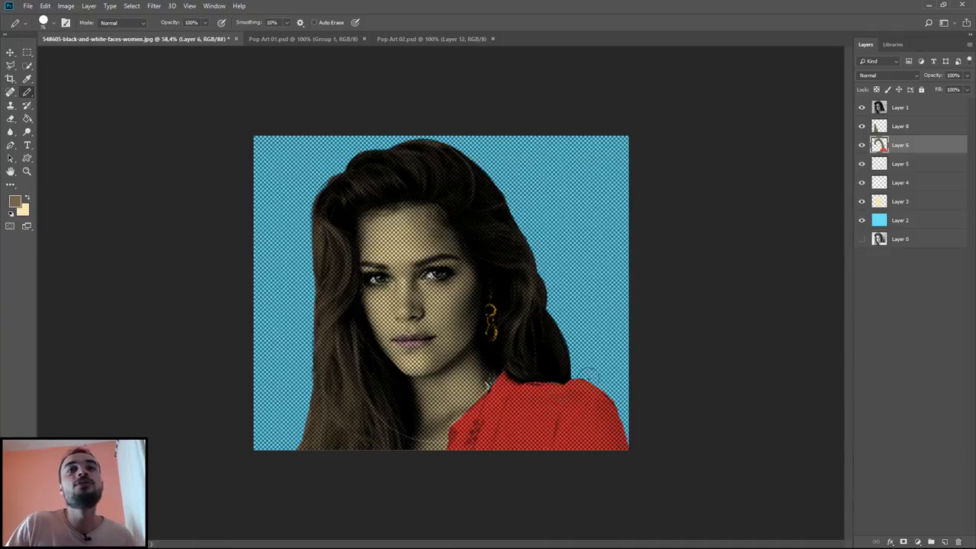
click(10, 52)
scroll(497, 300, down, 3)
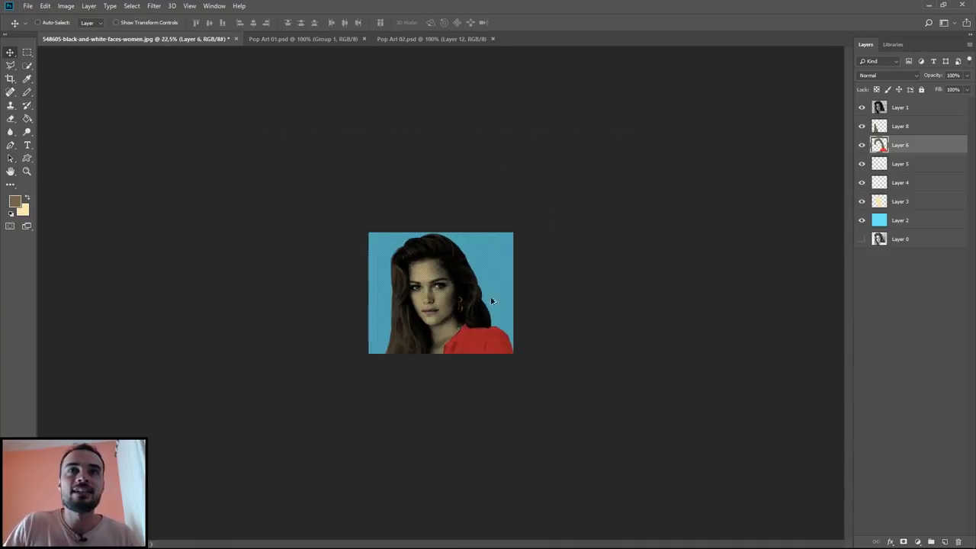
scroll(627, 344, up, 2)
scroll(347, 360, down, 1)
scroll(559, 338, up, 1)
scroll(610, 329, up, 1)
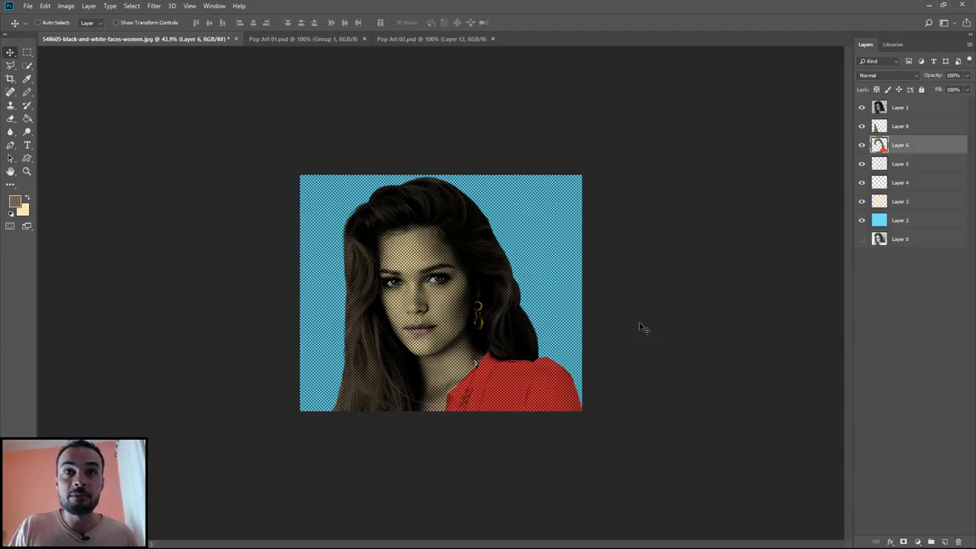
Step: Fill a vertical strip over the left side with soft green on a new layer
key(ctrl+shift+alt+n)
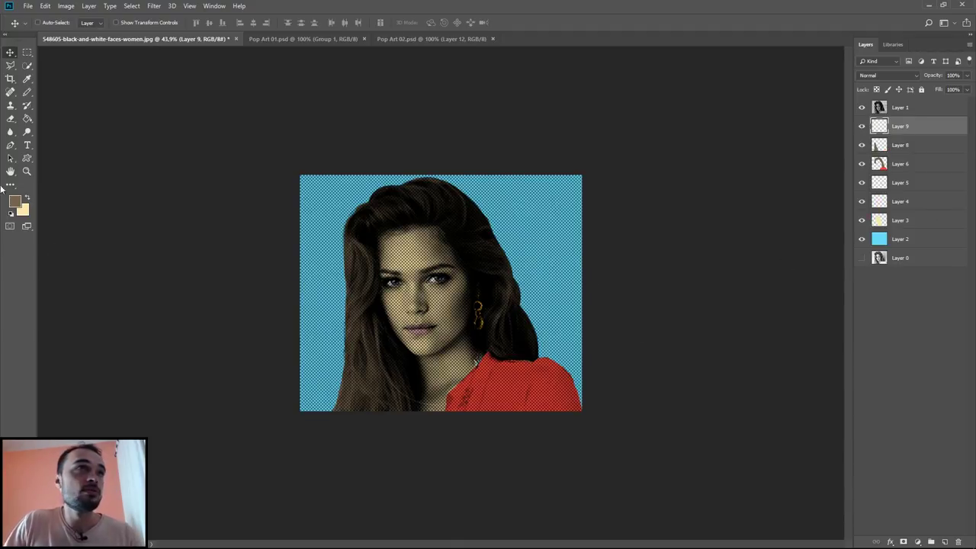
click(27, 51)
drag(272, 126, 393, 498)
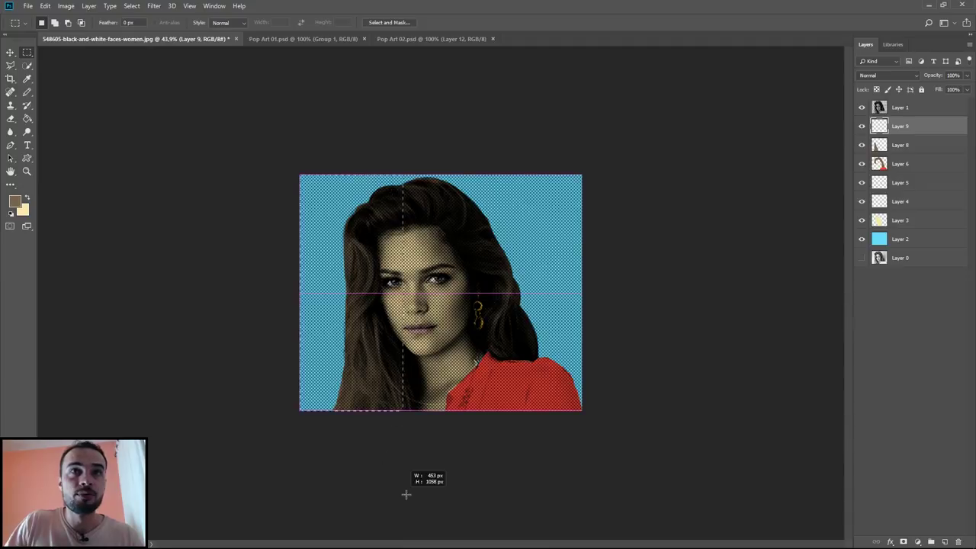
click(15, 200)
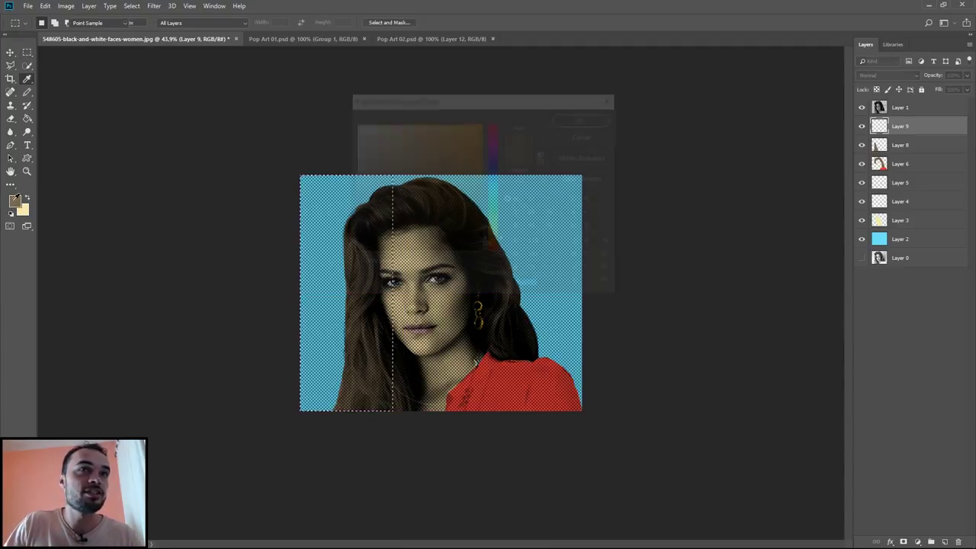
click(495, 207)
drag(450, 145, 406, 150)
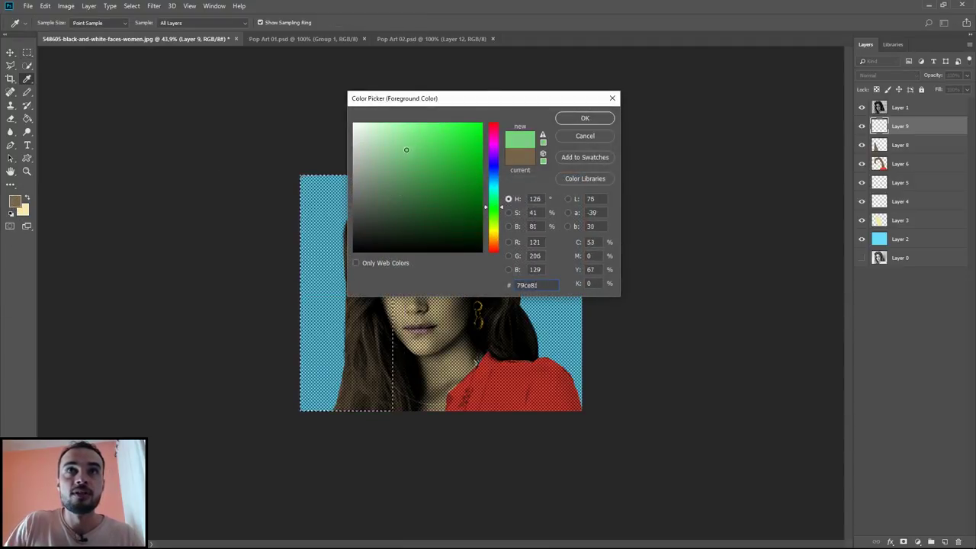
click(585, 119)
key(alt+BackSpace)
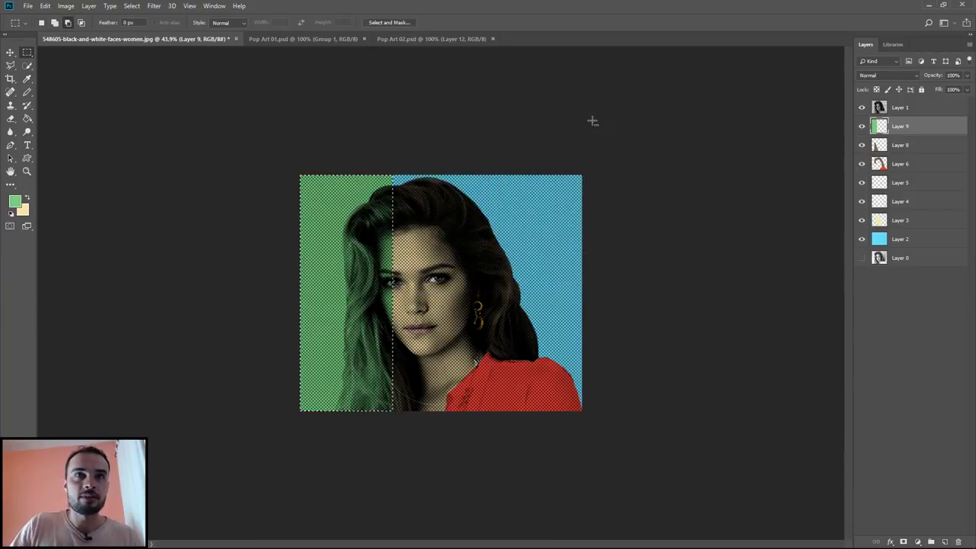
key(ctrl+d)
Step: Fill a vertical strip over the right side with beige on another new layer
click(15, 201)
click(581, 119)
key(x)
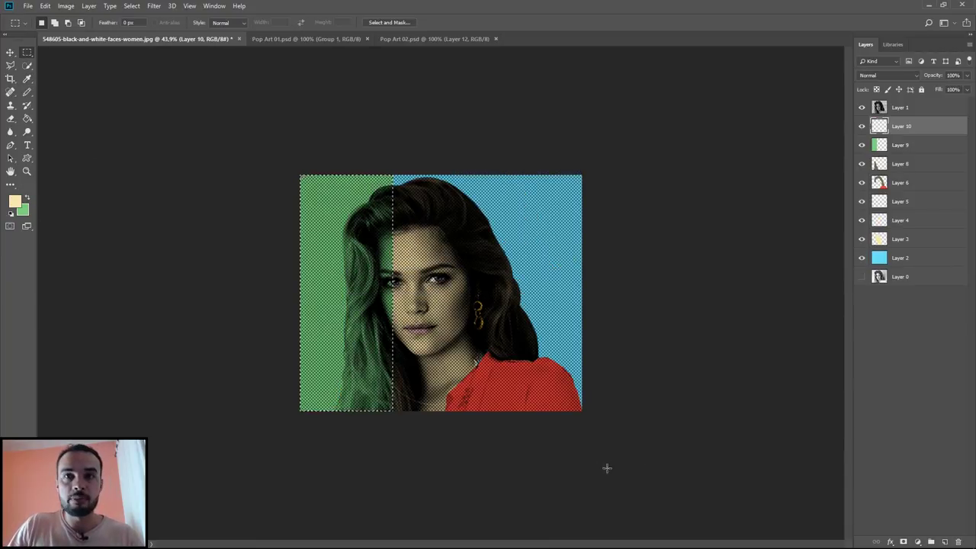
key(ctrl+shift+alt+n)
mouse_move(610, 458)
mouse_down()
mouse_move(518, 141)
mouse_move(484, 102)
mouse_up()
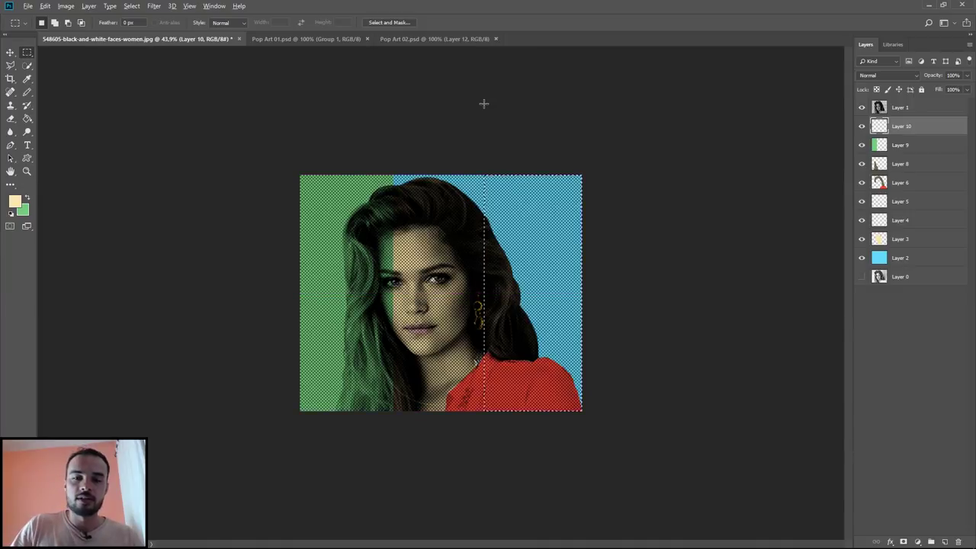
key(alt+BackSpace)
key(ctrl+d)
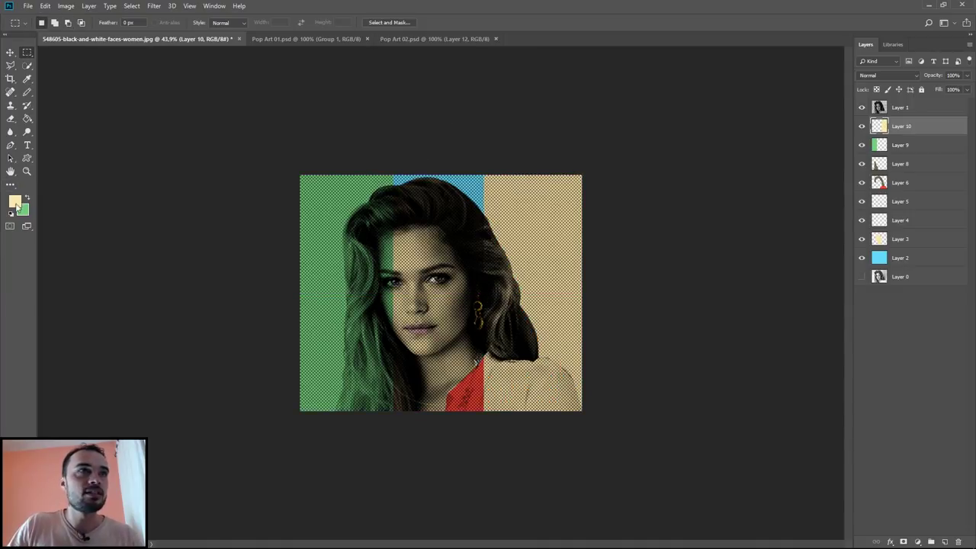
Step: Fill the middle strip with light blue on its own new layer
click(15, 200)
drag(494, 197, 493, 183)
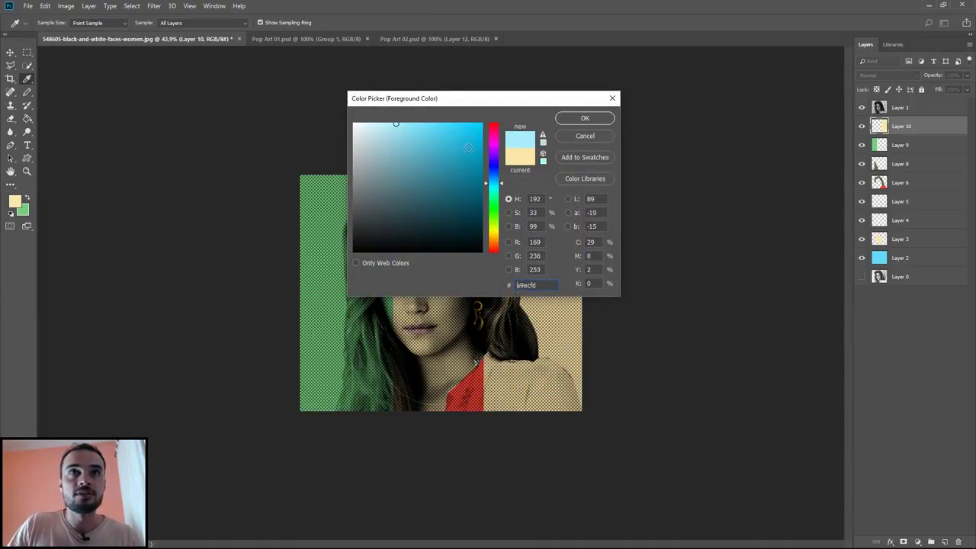
click(585, 118)
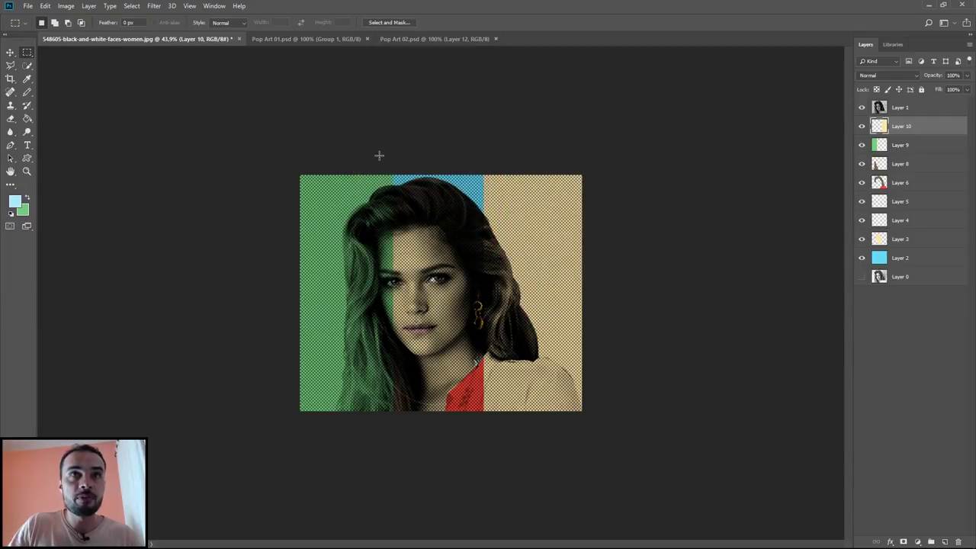
drag(379, 156, 493, 484)
key(ctrl+shift+alt+n)
key(alt+BackSpace)
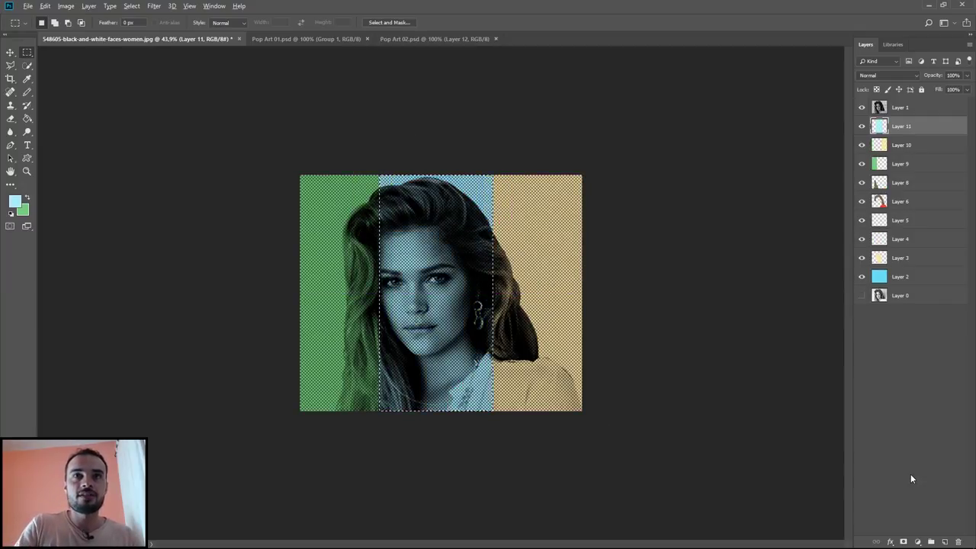
key(ctrl+d)
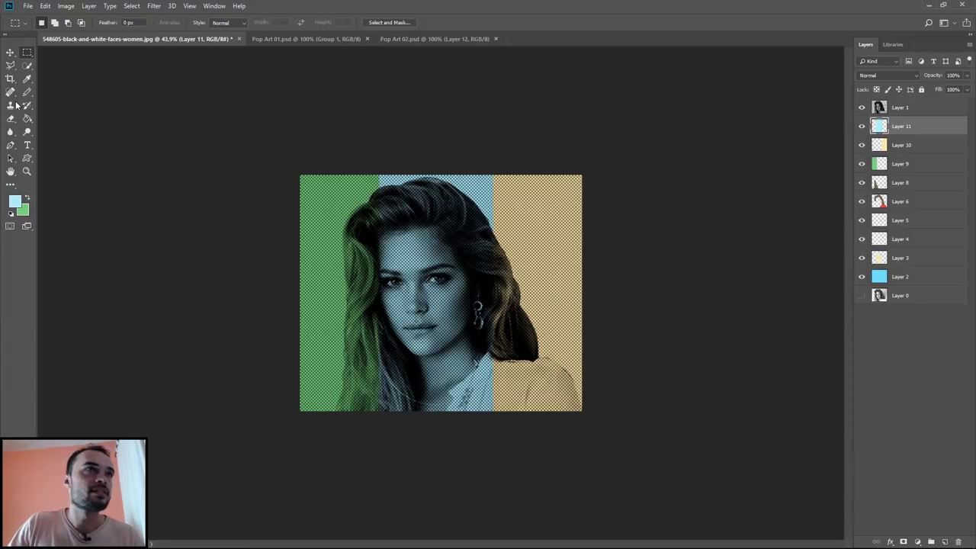
Step: Set the foreground colour to a soft pink
click(16, 204)
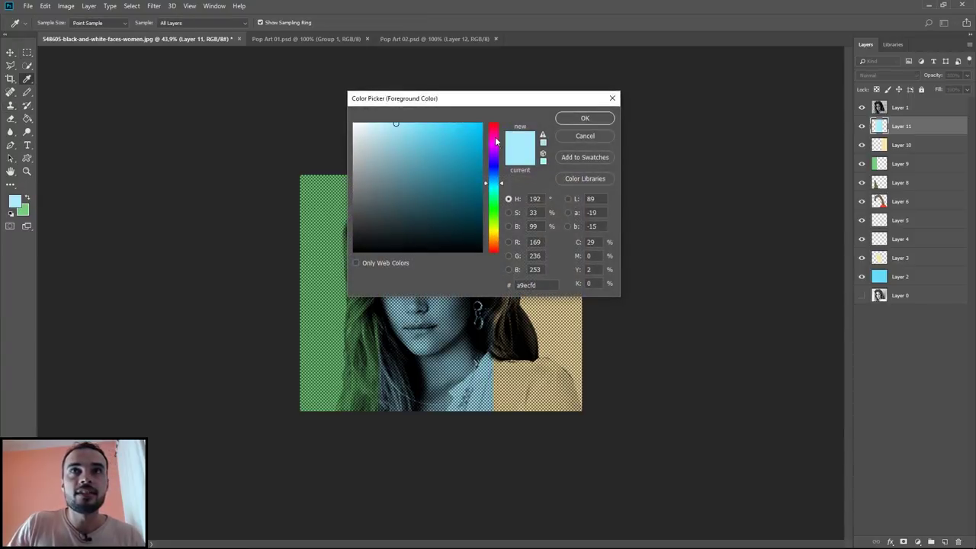
click(496, 141)
click(401, 139)
drag(501, 140, 501, 128)
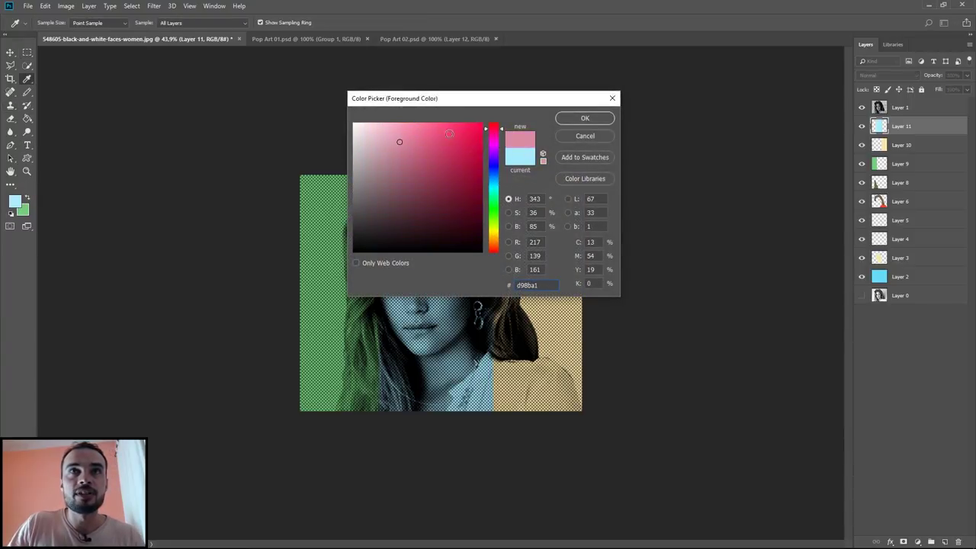
click(420, 152)
click(570, 120)
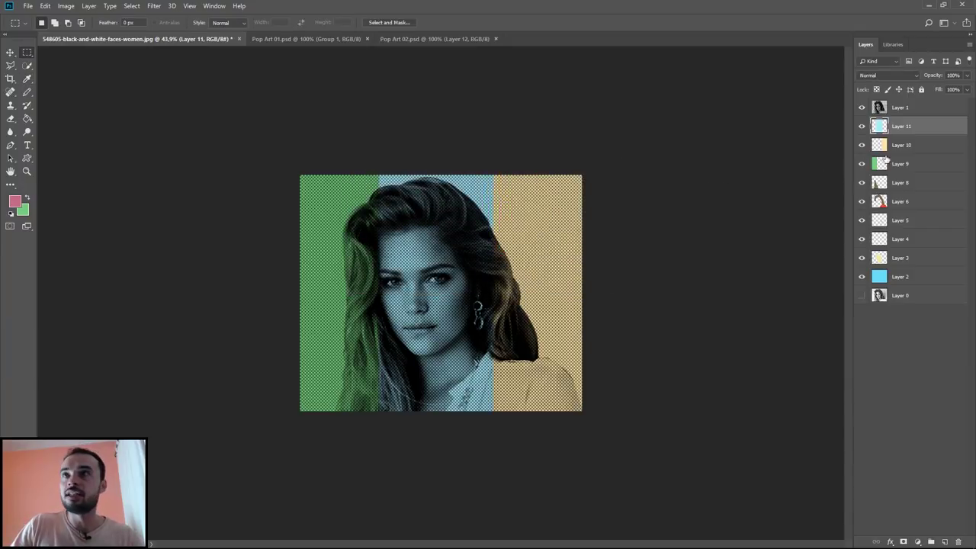
Step: Draw a pink pencil X on new Layer 12, then hide it and the colour band layers
click(946, 541)
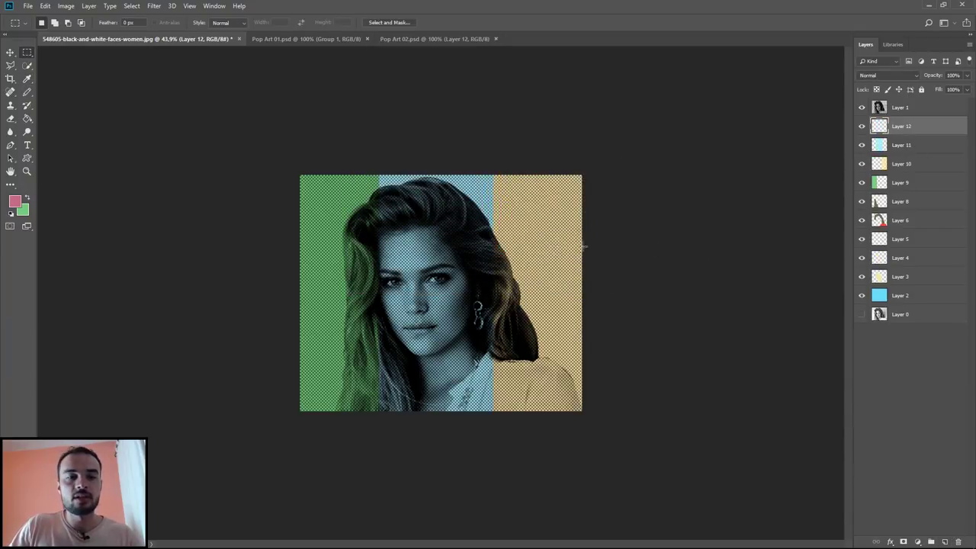
key(b)
shift+click(691, 443)
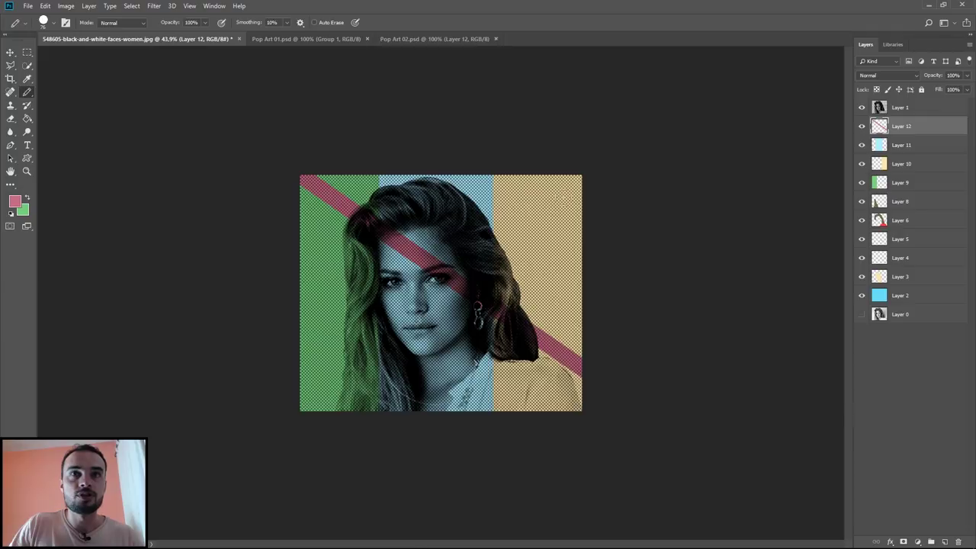
shift+click(203, 443)
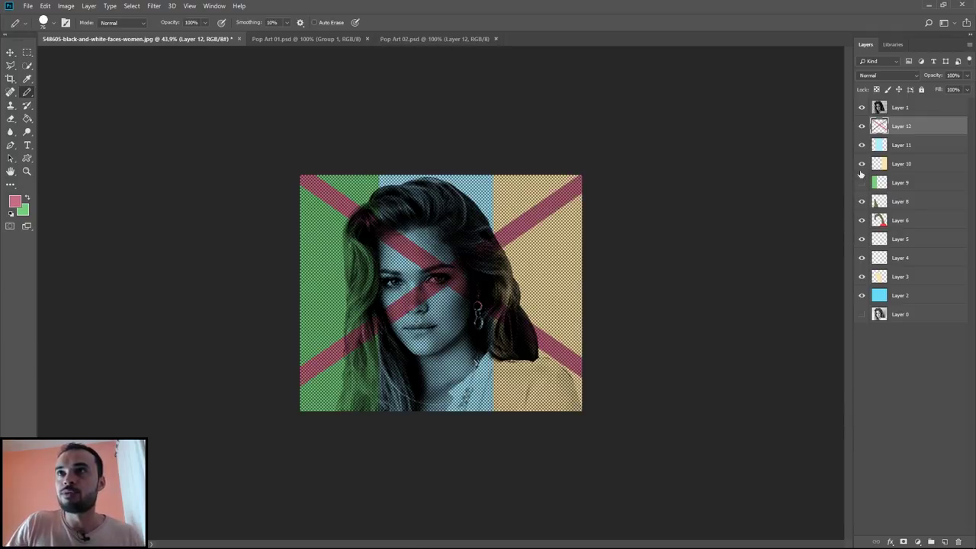
click(864, 123)
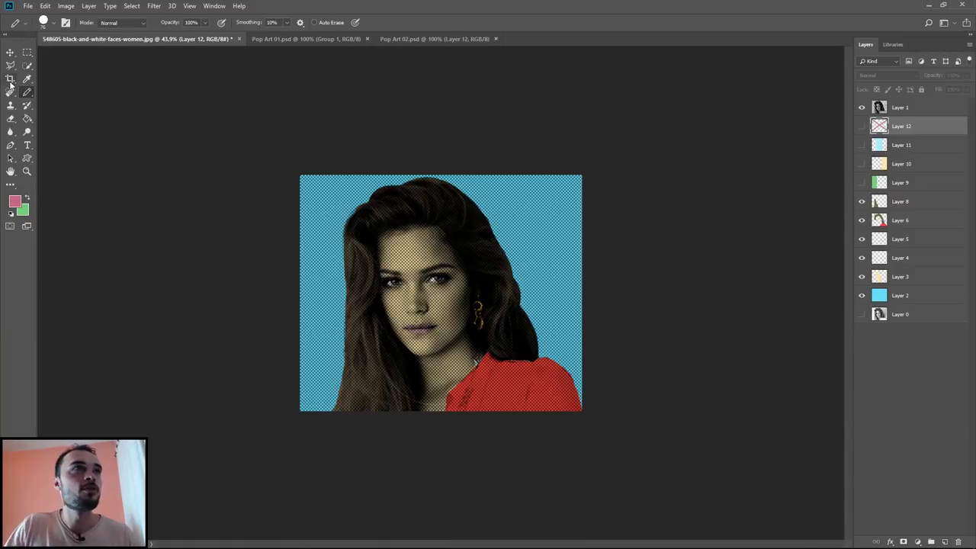
click(10, 52)
Step: Show Layer 8's halftone smiling man in Pop Art 01.psd
scroll(460, 299, up, 1)
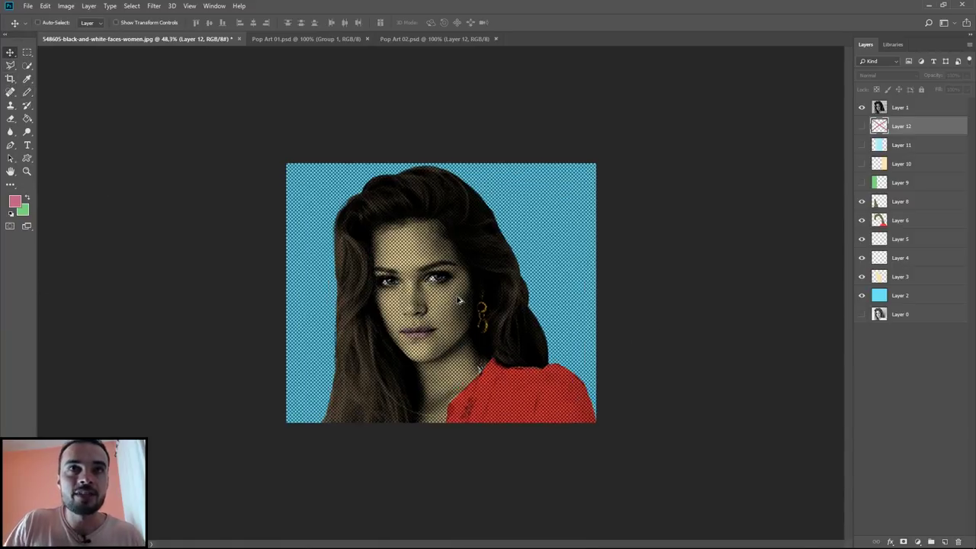
scroll(460, 300, up, 1)
scroll(595, 283, down, 1)
scroll(494, 327, up, 1)
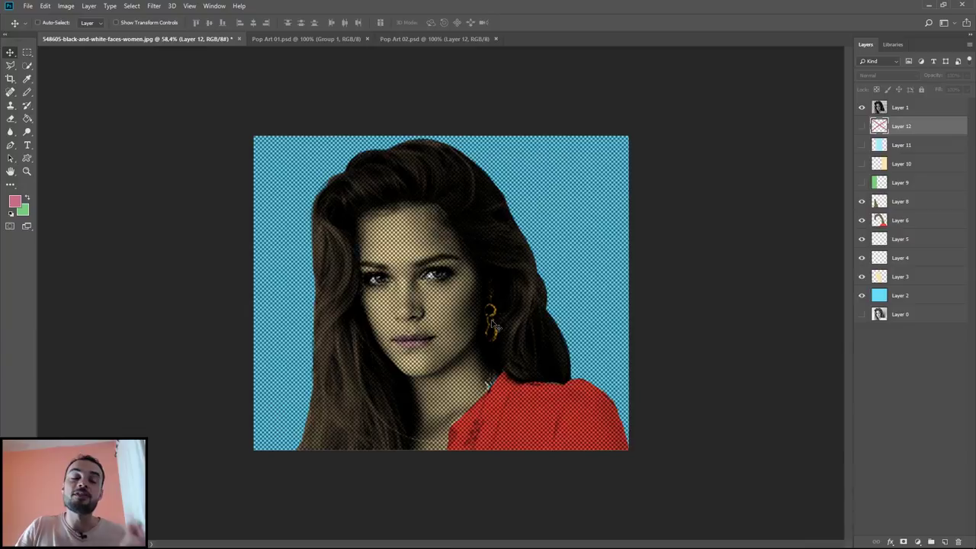
click(280, 38)
click(862, 109)
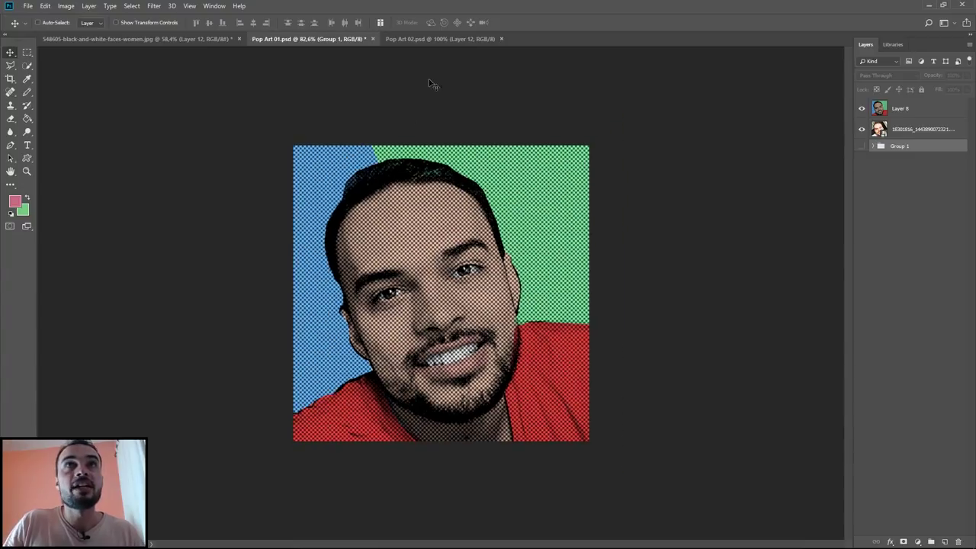
Step: Show Layer 12's halftone woman in sunglasses in Pop Art 02.psd
click(438, 39)
click(862, 108)
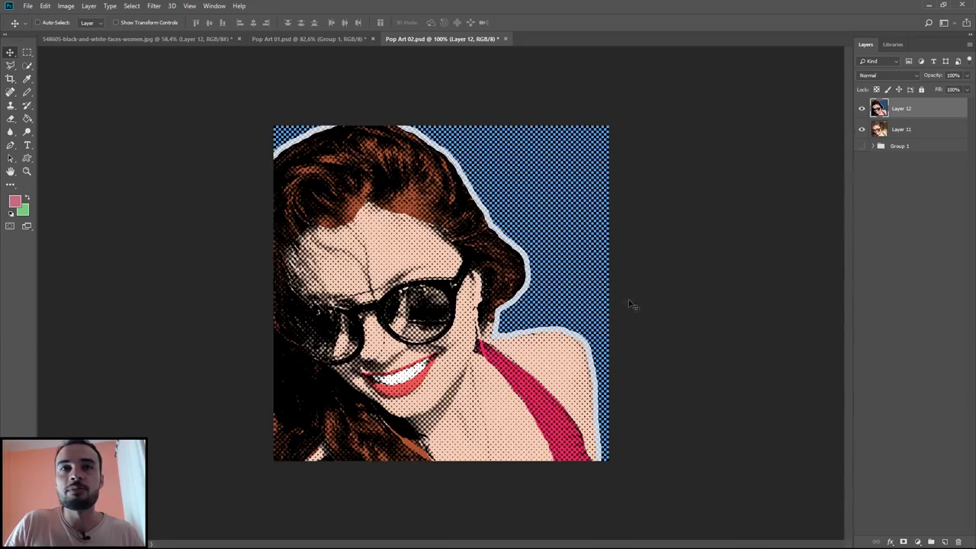
scroll(600, 412, down, 3)
scroll(600, 412, up, 2)
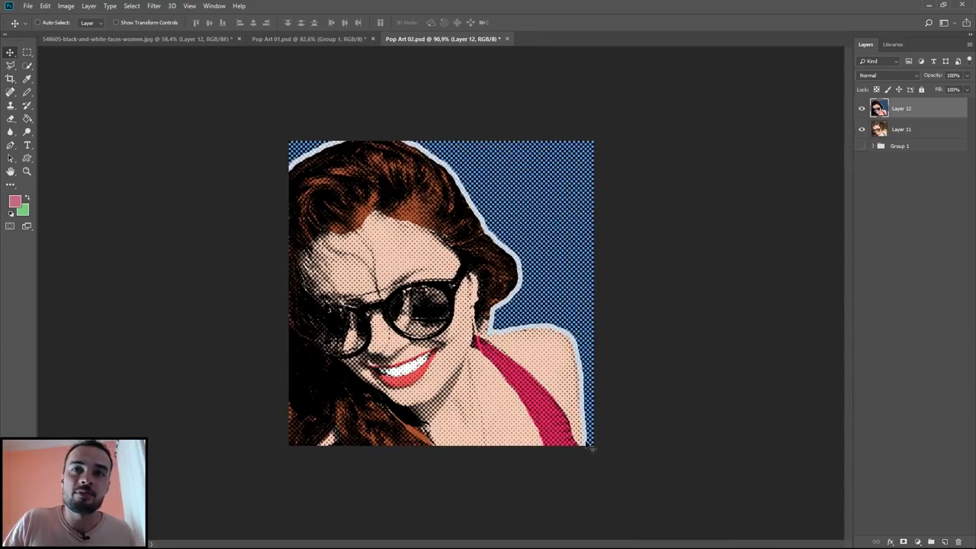